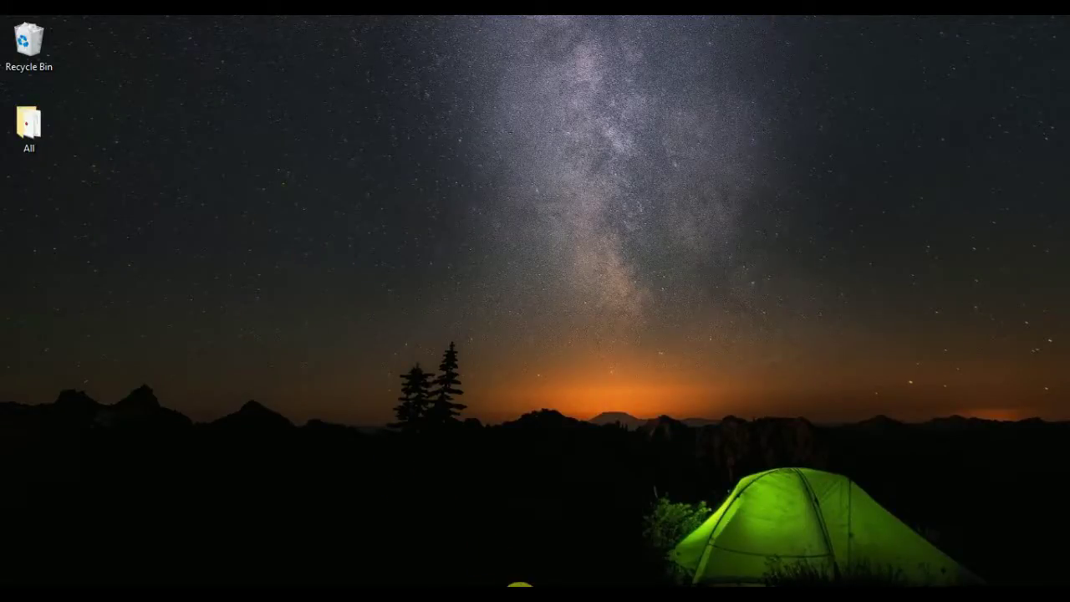
Step: Launch Photoshop from the desktop and bring up the File menu
left_click(519, 585)
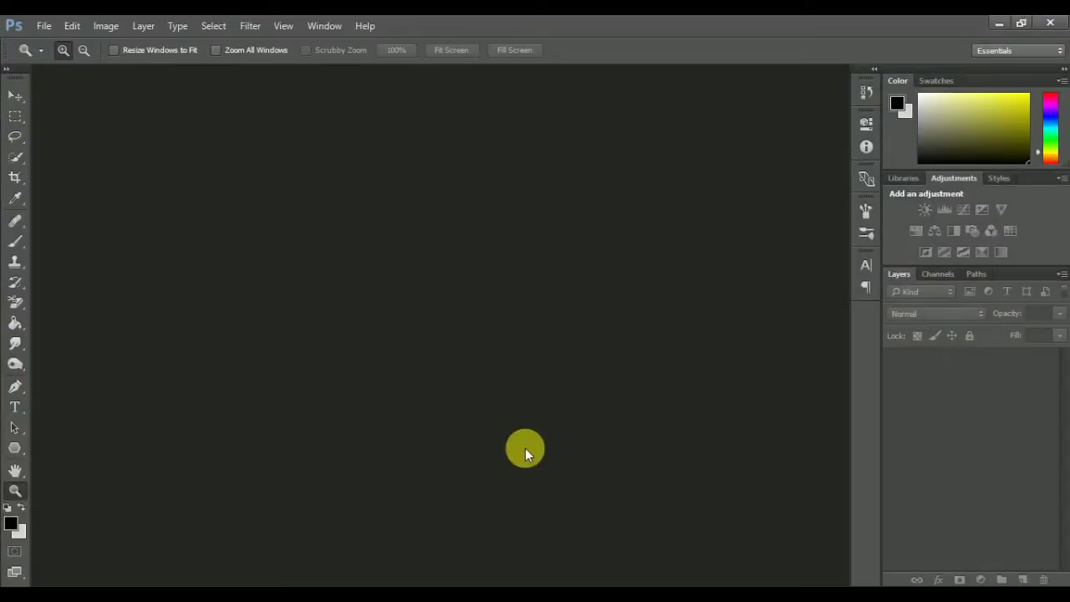
left_click(42, 26)
Step: Create a transparent document 1 inch wide, 1 inch high, at 72 ppi
left_click(67, 48)
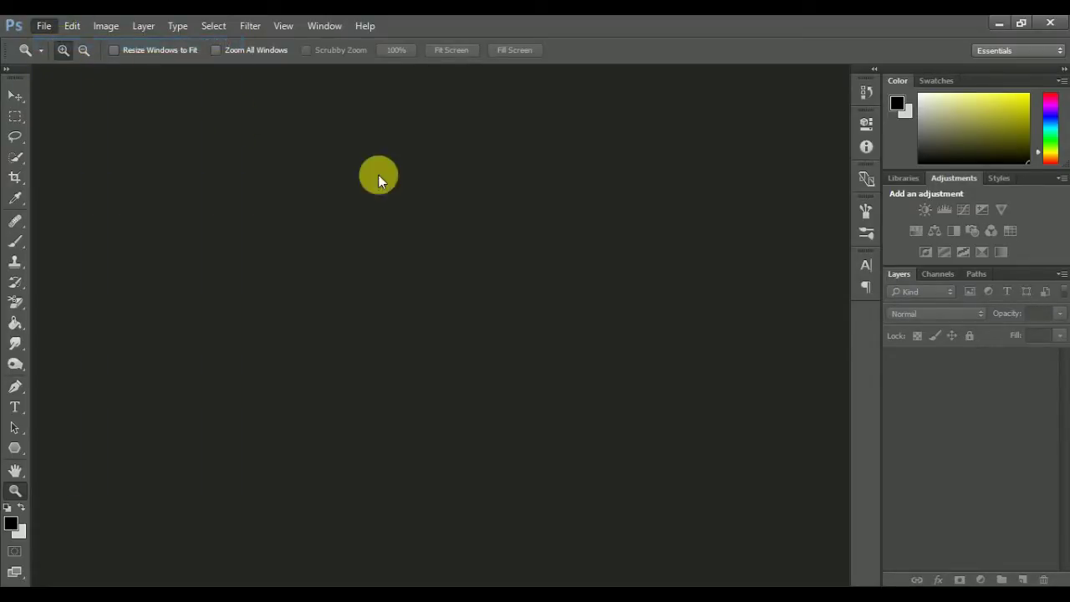
left_click(567, 205)
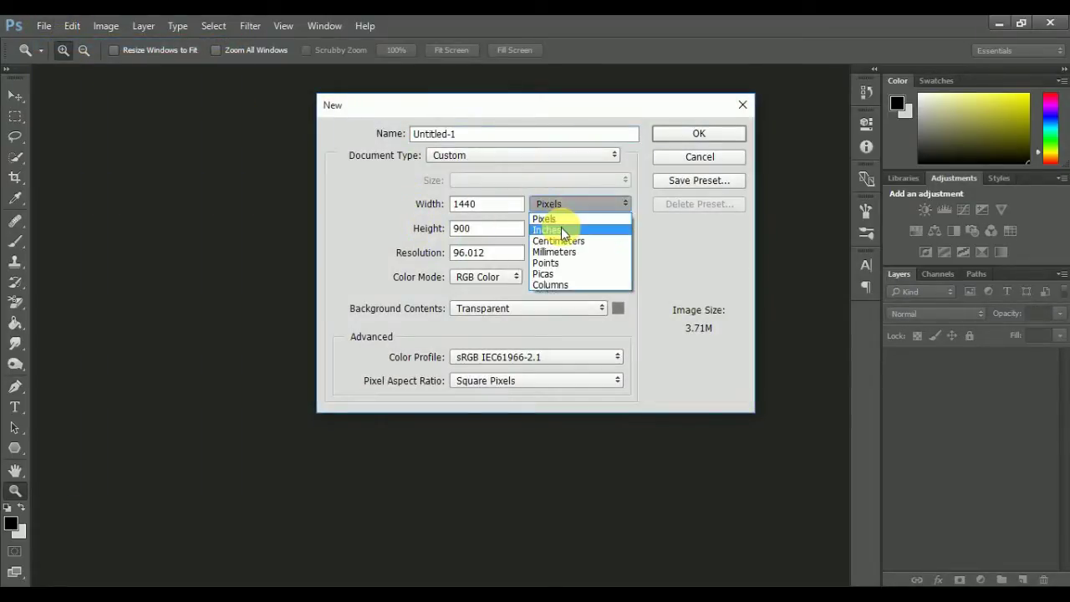
left_click(547, 231)
left_click_drag(493, 203, 380, 204)
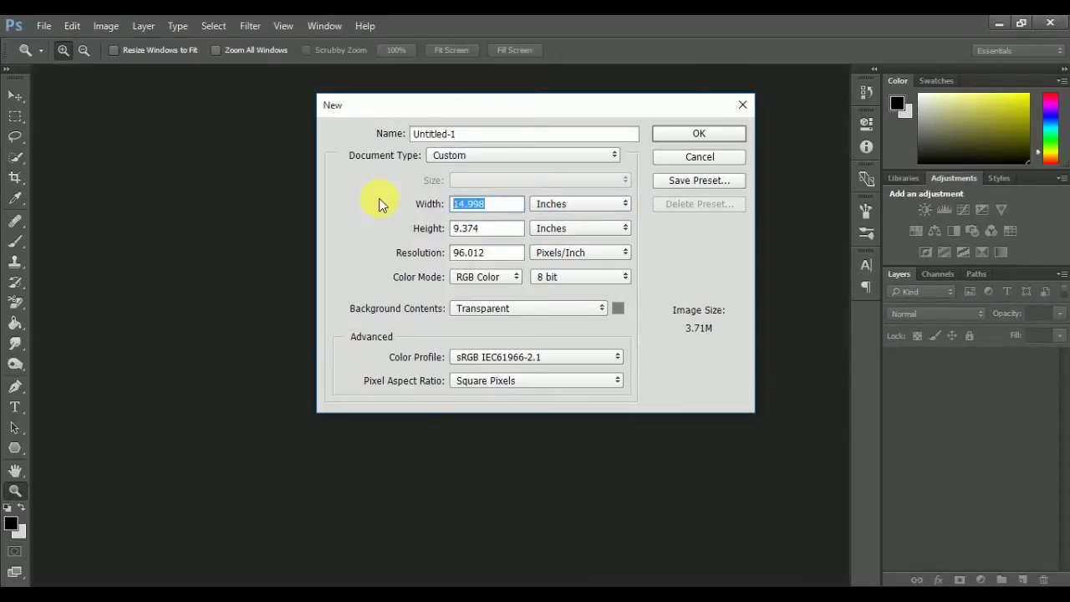
type("1")
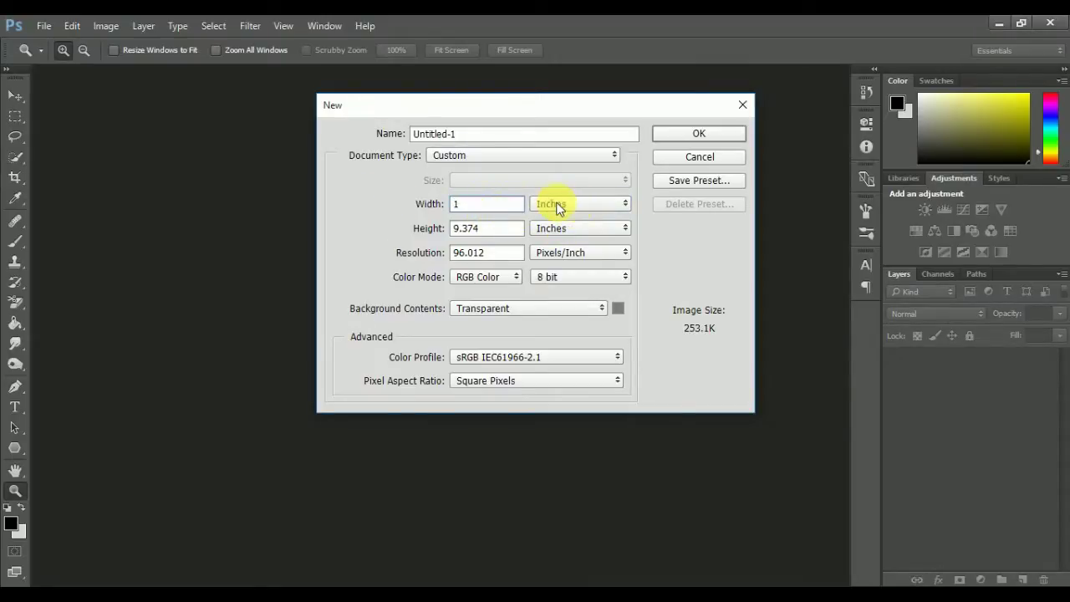
left_click(577, 229)
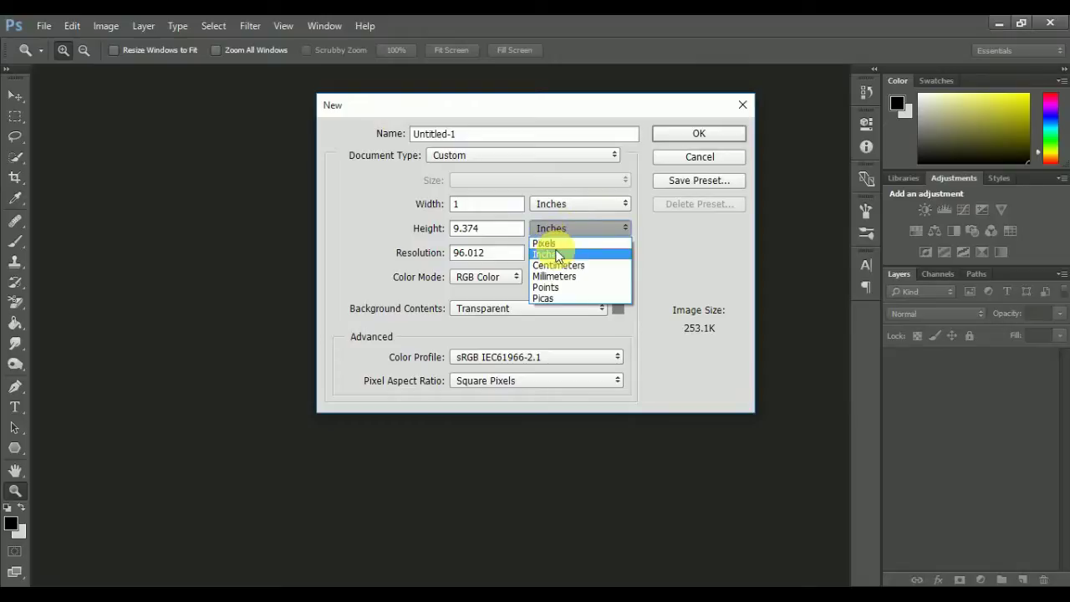
left_click(577, 234)
left_click_drag(489, 228, 380, 230)
type("1")
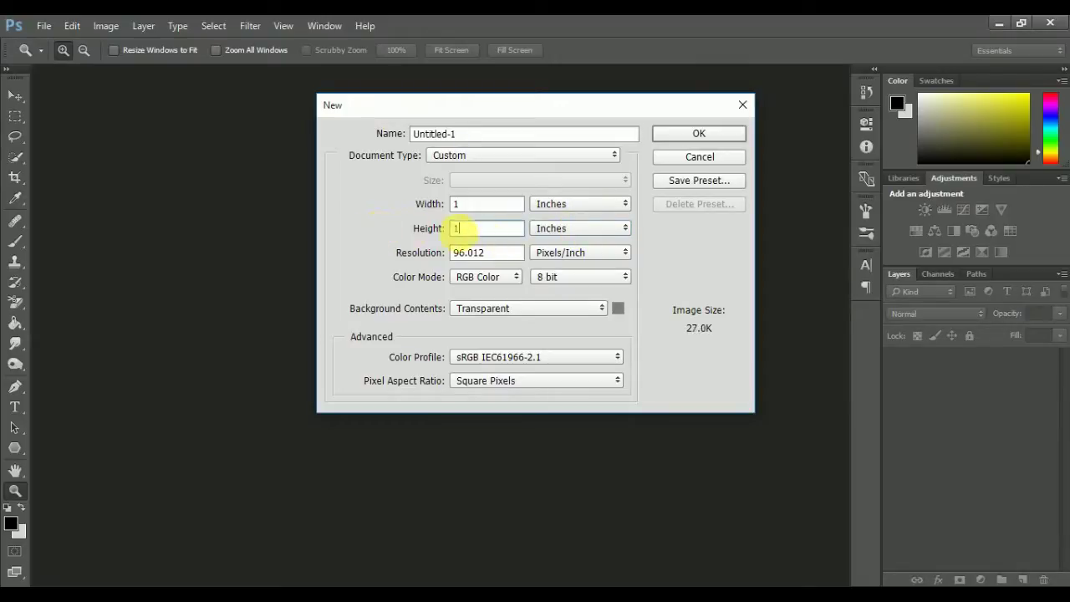
left_click_drag(501, 251, 399, 257)
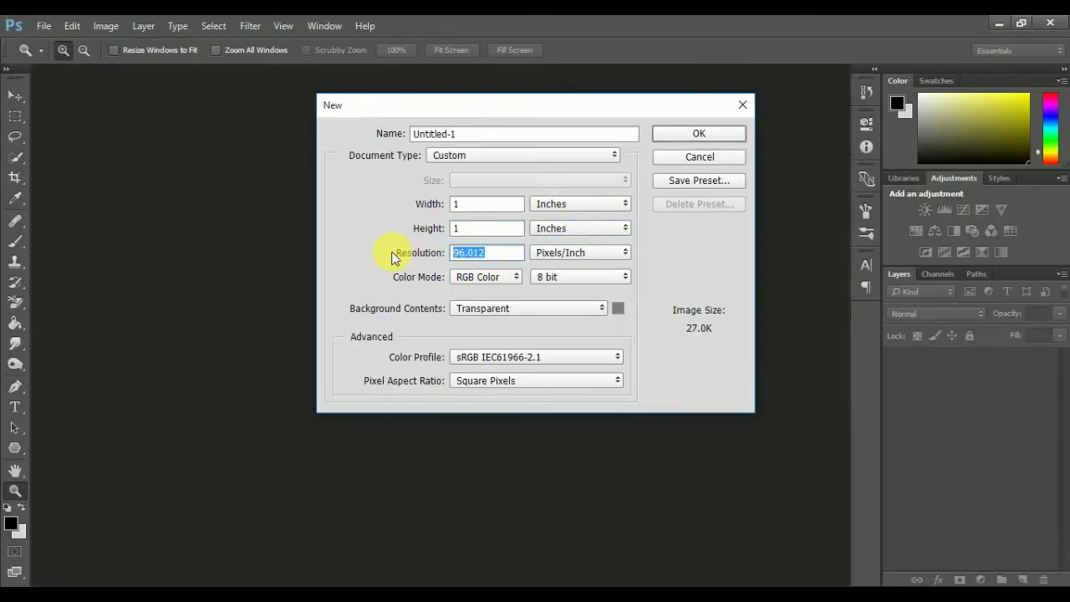
type("72")
left_click(717, 133)
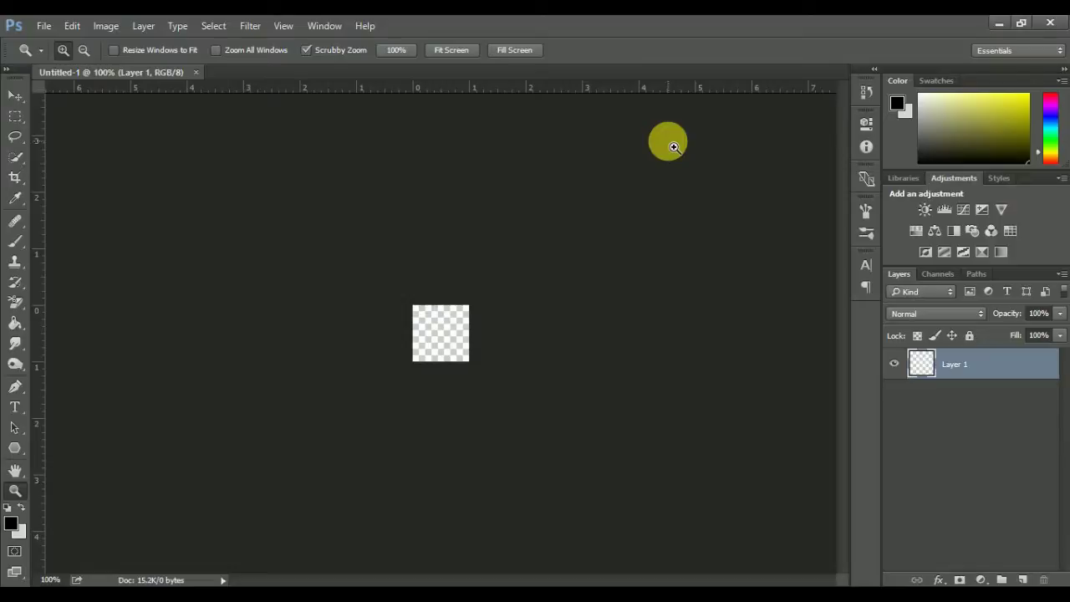
Step: Zoom in and draw a black five-sided polygon, about 68 px across, from the canvas centre
left_click(429, 340)
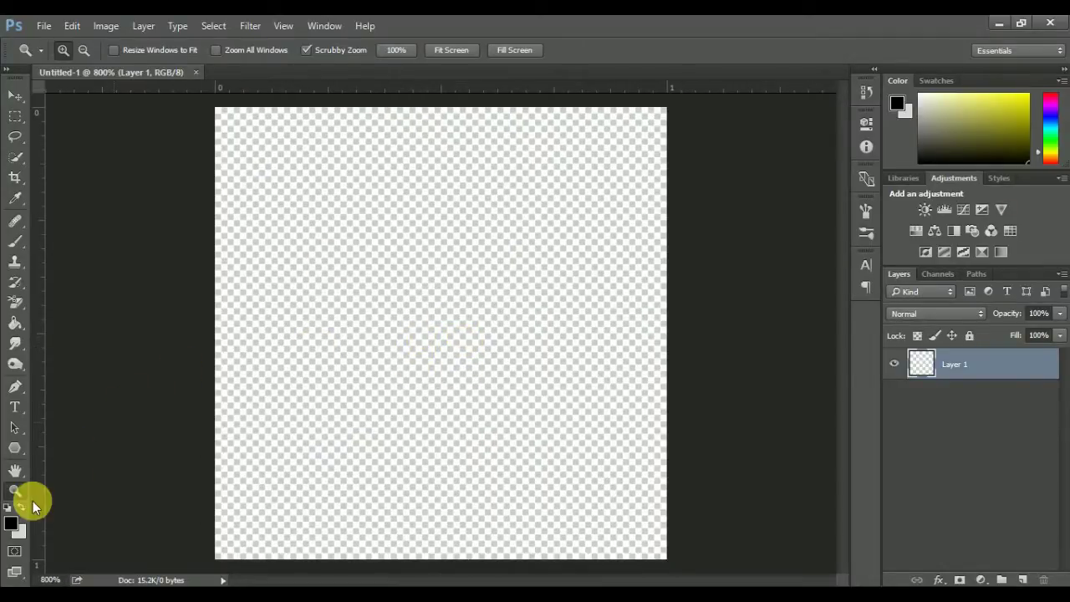
left_click(14, 449)
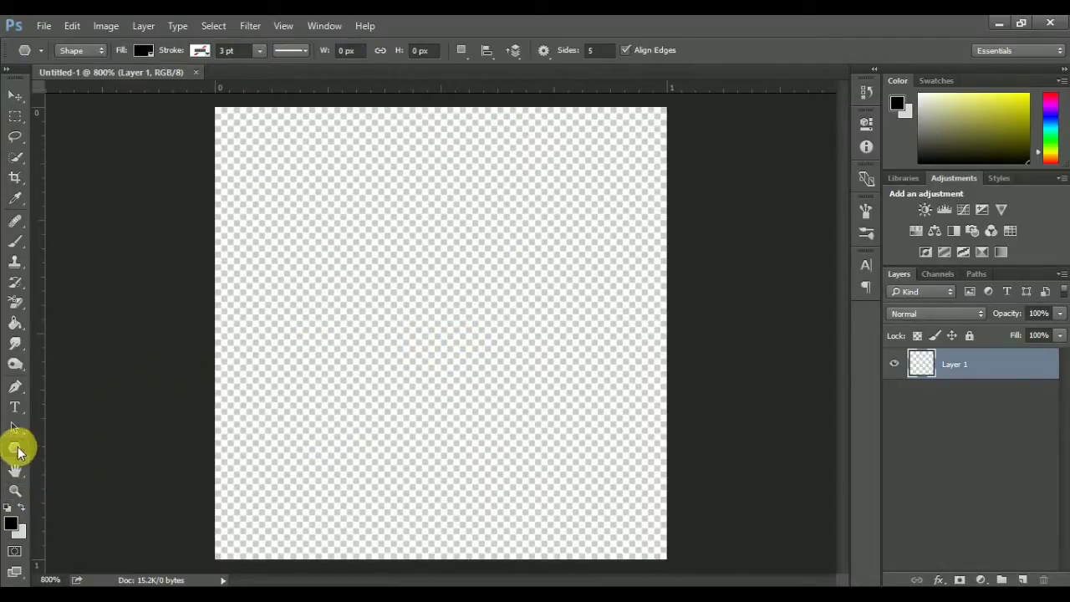
right_click(17, 451)
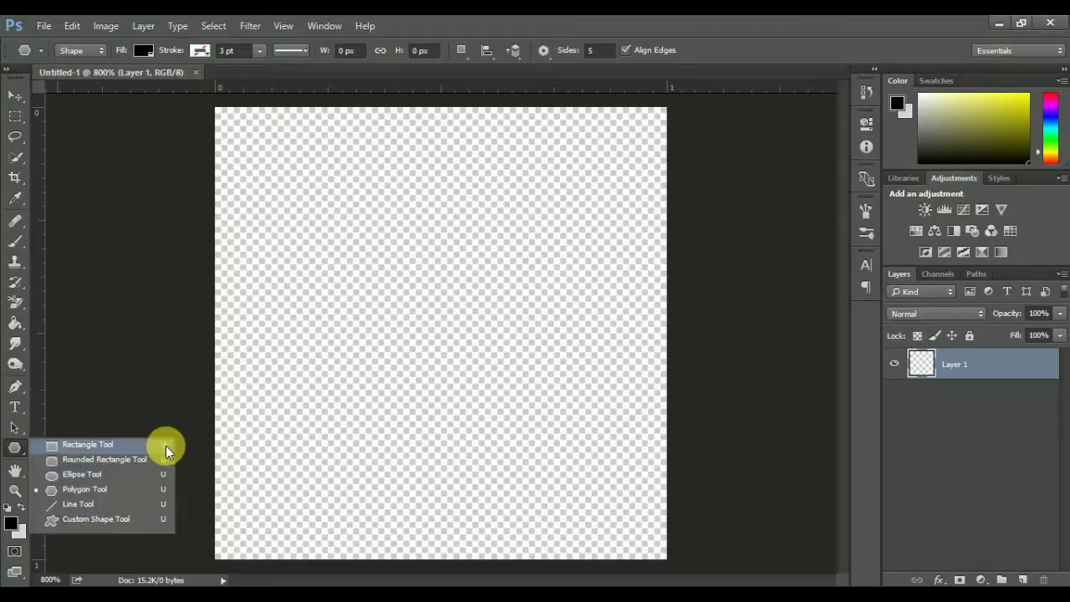
left_click(107, 493)
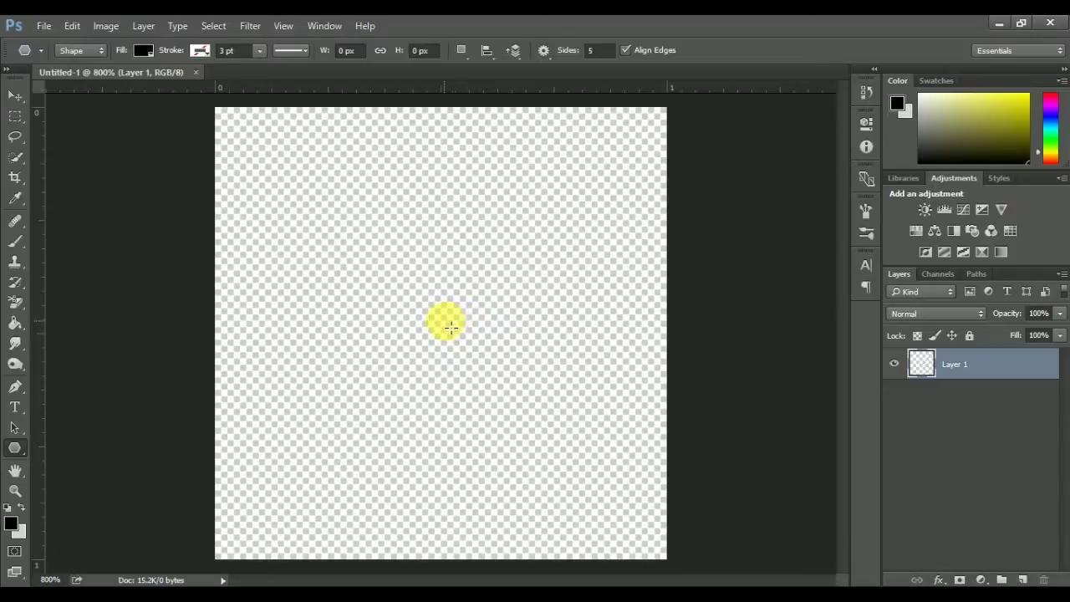
mouse_move(451, 327)
left_mouse_down()
mouse_move(669, 493)
mouse_move(647, 482)
left_mouse_up()
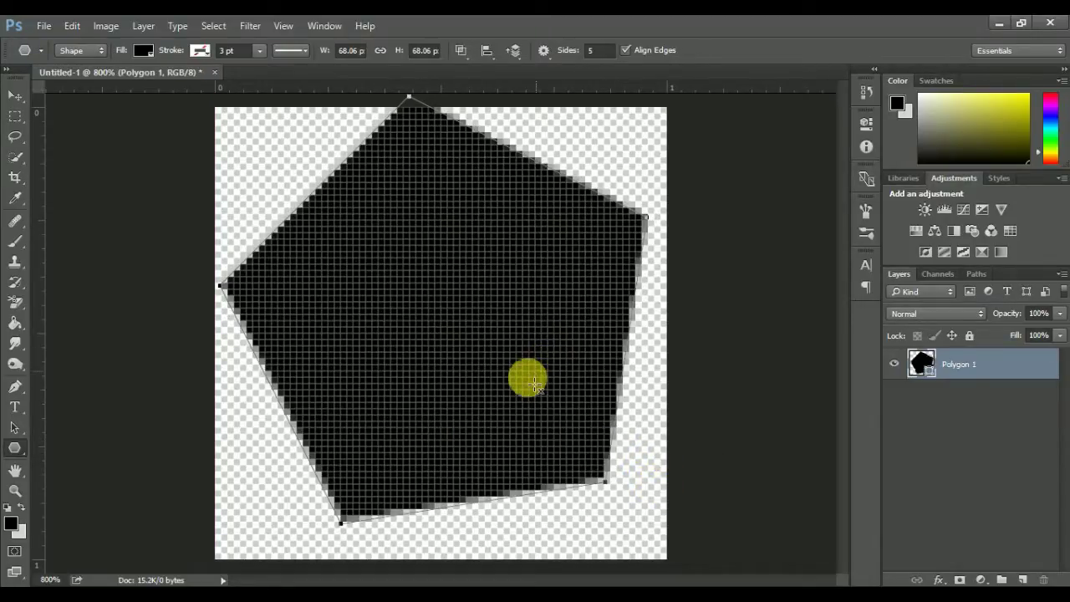
Step: Rasterize the pentagon and fill it with bright yellow using the Paint Bucket
left_click(15, 525)
mouse_move(764, 389)
left_mouse_down()
mouse_move(783, 365)
mouse_move(836, 346)
mouse_move(846, 316)
left_mouse_up()
left_click(1005, 309)
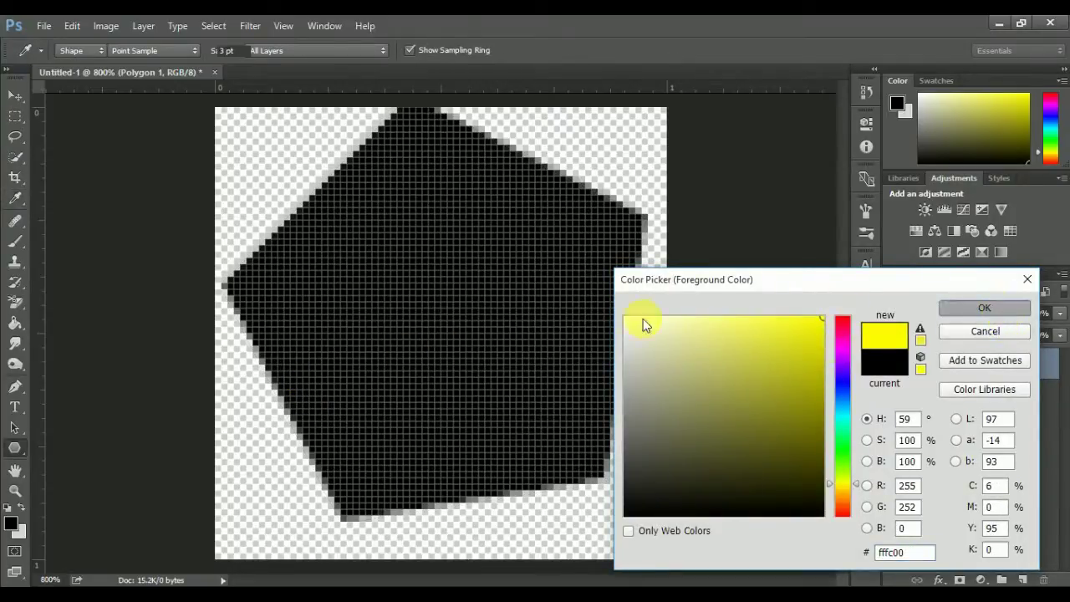
left_click(12, 324)
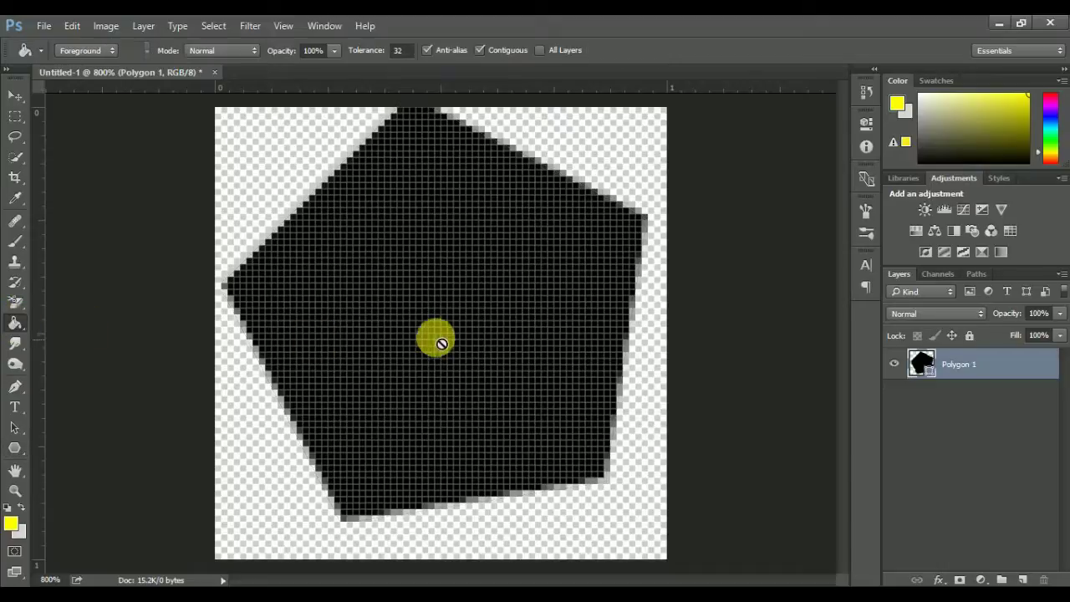
left_click(435, 337)
left_click(493, 249)
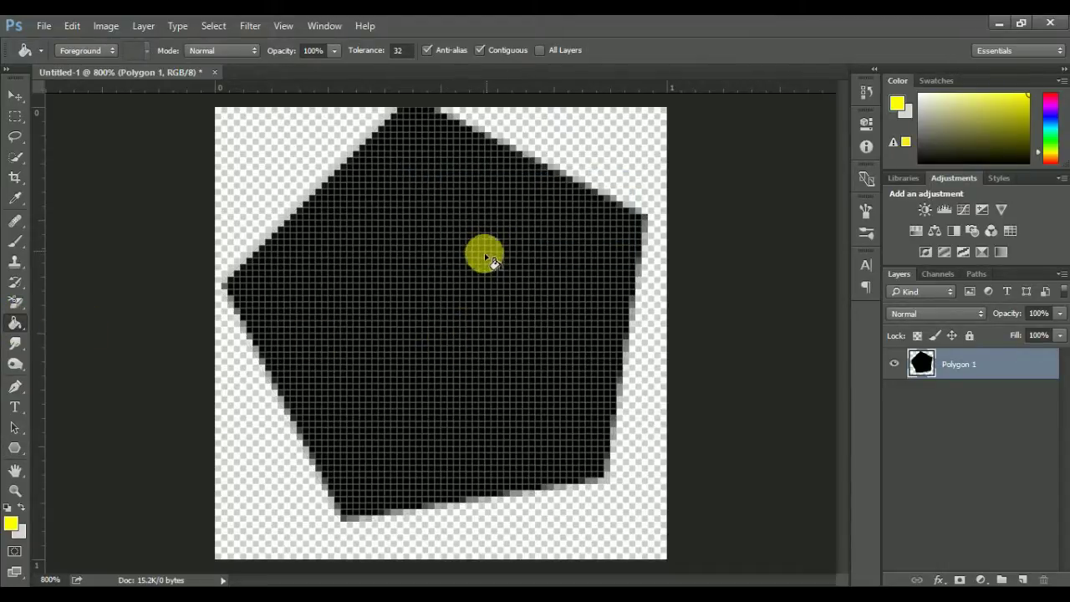
left_click(452, 310)
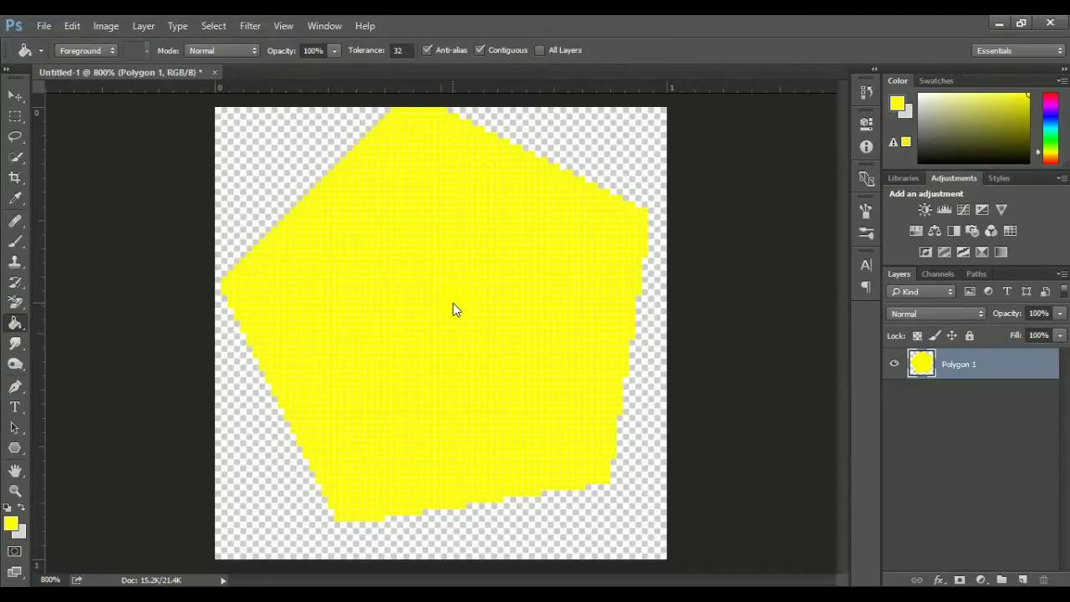
Step: Move the yellow pentagon slightly down and about 16 px right, nearer the centre
left_click(16, 96)
left_click_drag(477, 292, 478, 326)
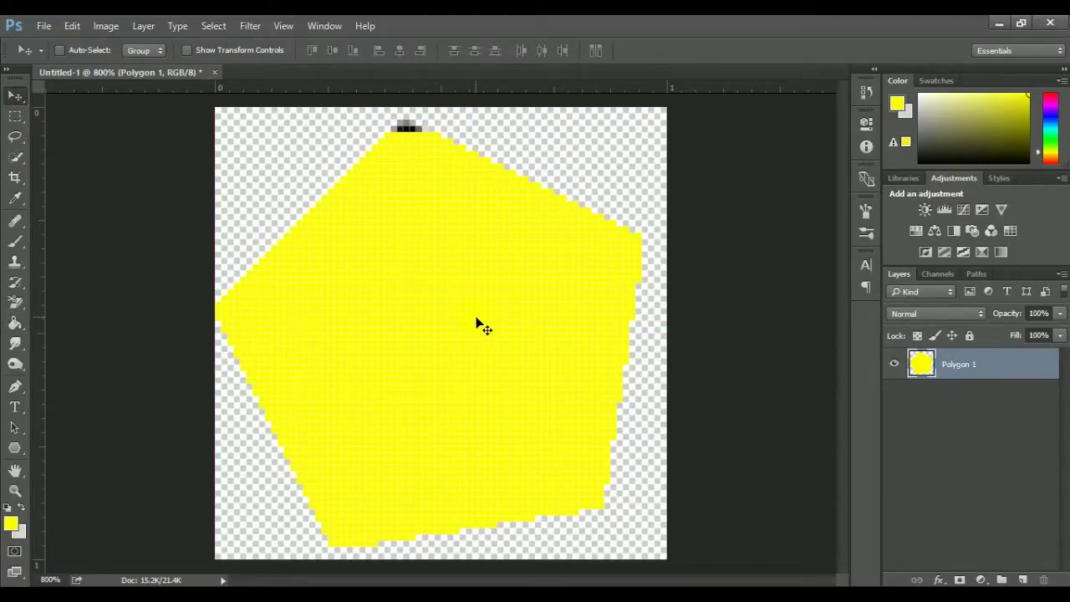
key("ctrl")
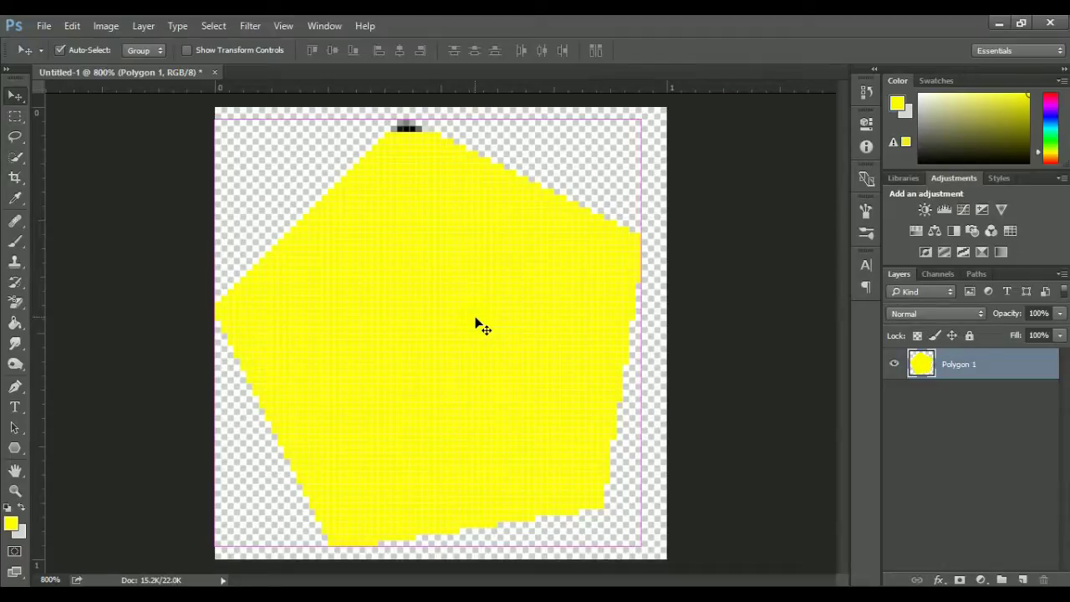
left_click_drag(371, 341, 384, 343)
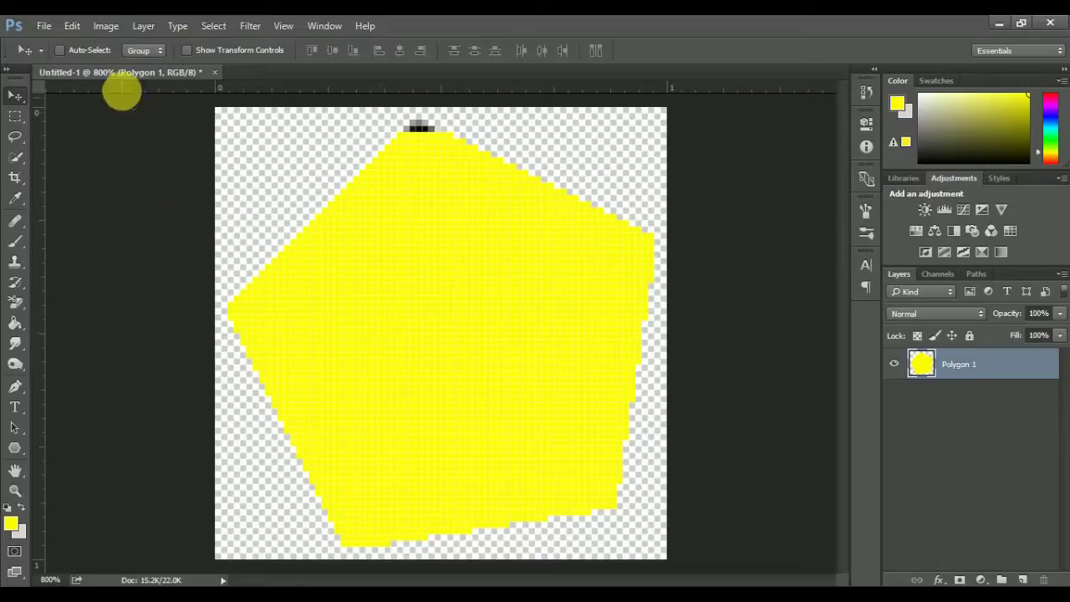
Step: Zoom out slightly, marquee-select the entire canvas, and bring up the Edit menu
left_click(12, 117)
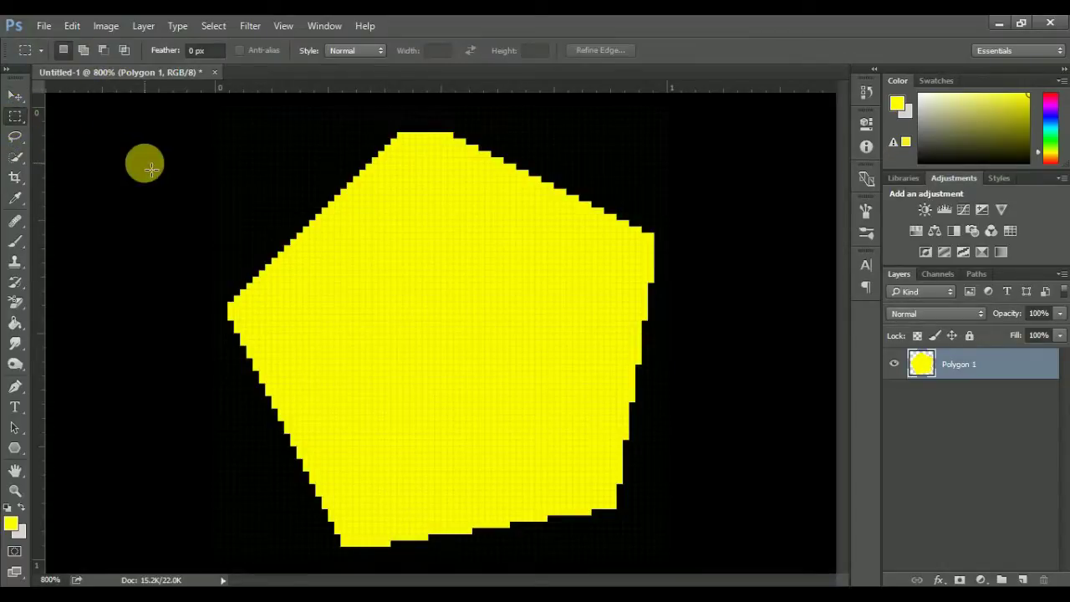
key("ctrl+minus")
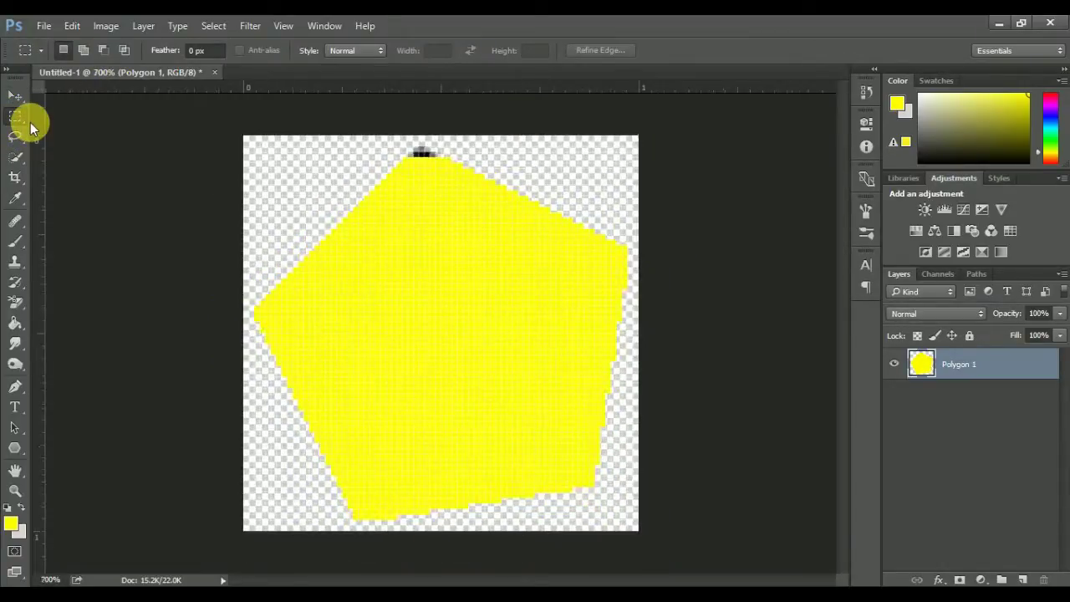
mouse_move(243, 136)
left_mouse_down()
mouse_move(653, 575)
mouse_move(597, 513)
left_mouse_up()
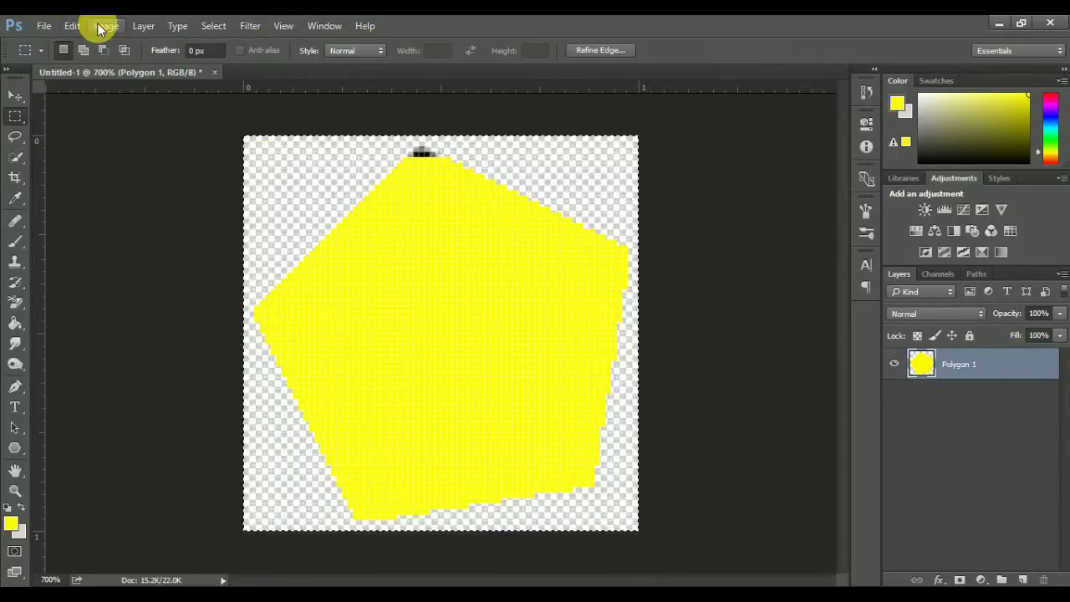
left_click(71, 25)
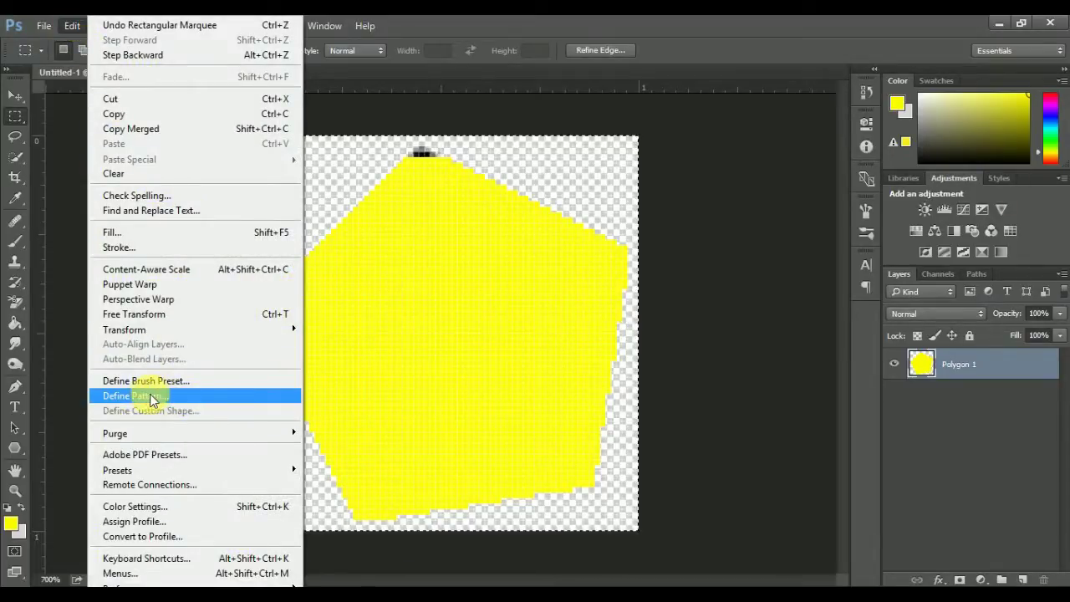
Step: Define the selected pentagon as a pattern named 'New Patterns'
left_click(152, 395)
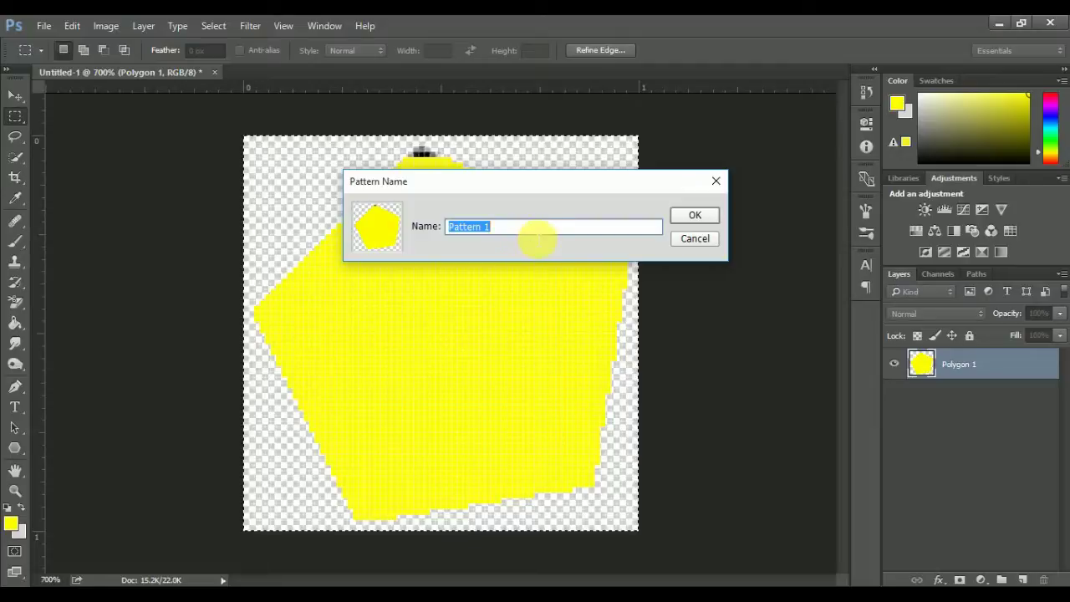
type("New ")
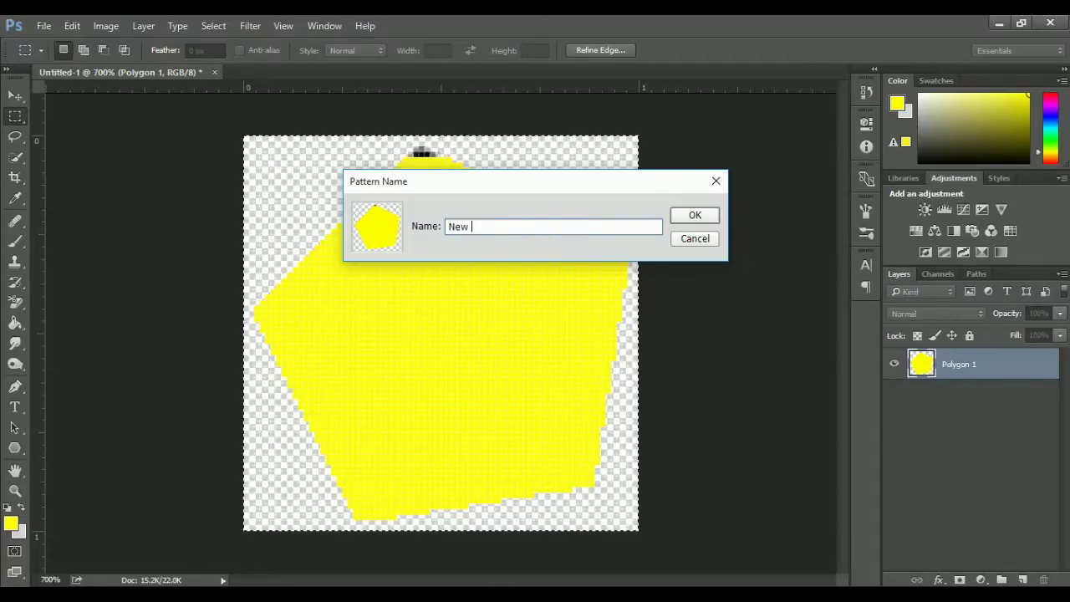
type("Pattern")
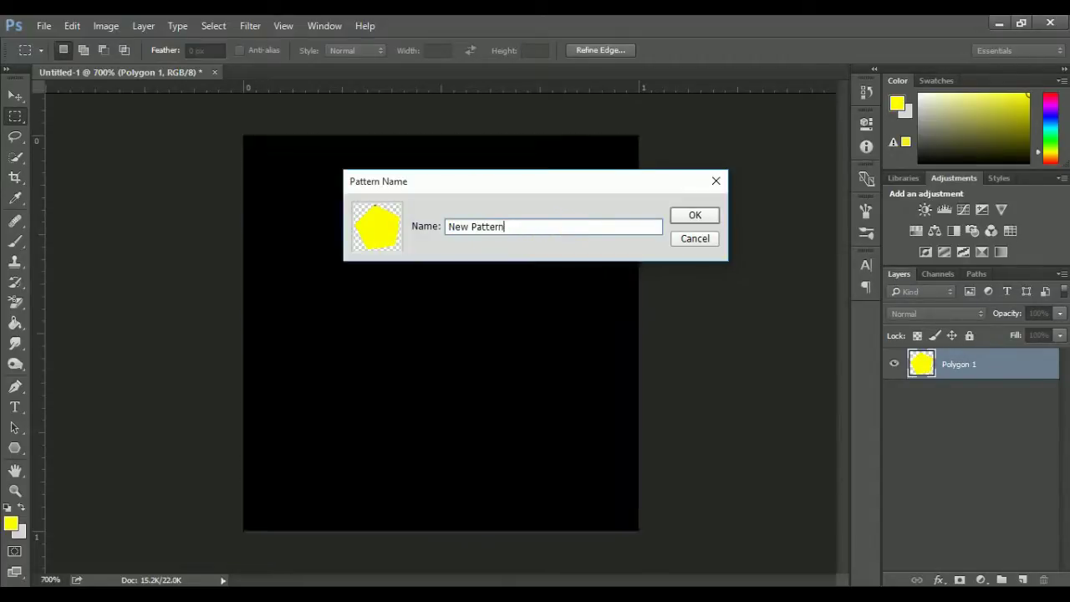
type("s")
key("BackSpace")
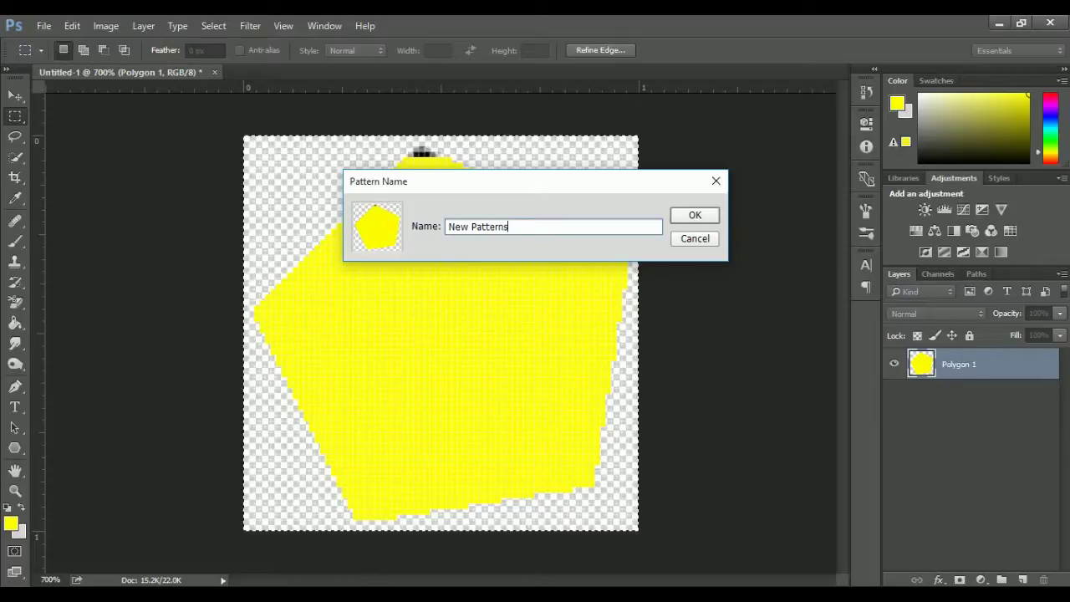
left_click(712, 216)
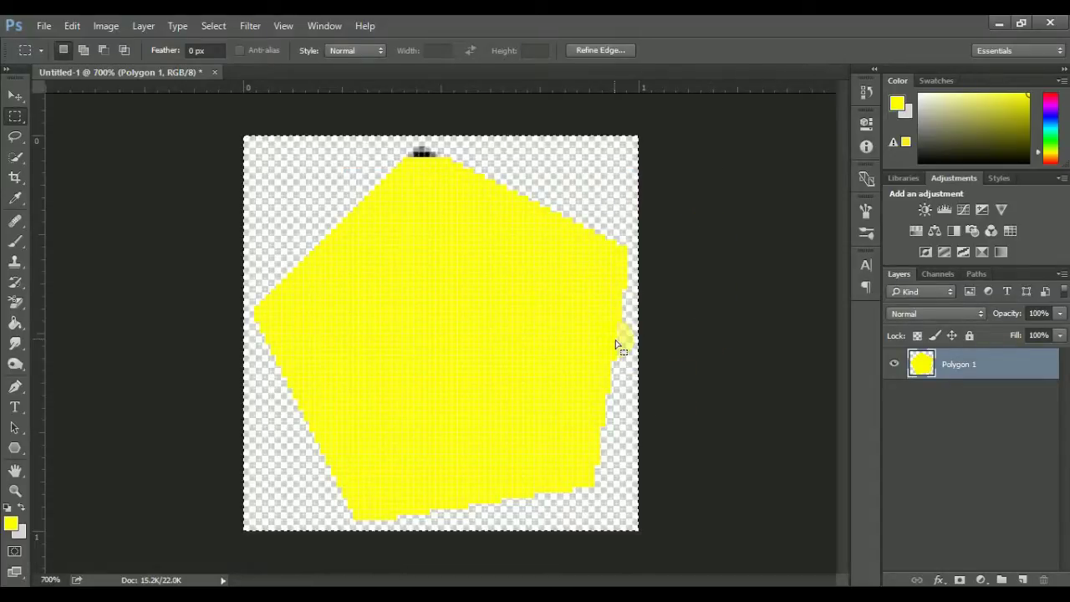
Step: Create a transparent 10 × 10 inch document at 72 ppi
left_click(45, 25)
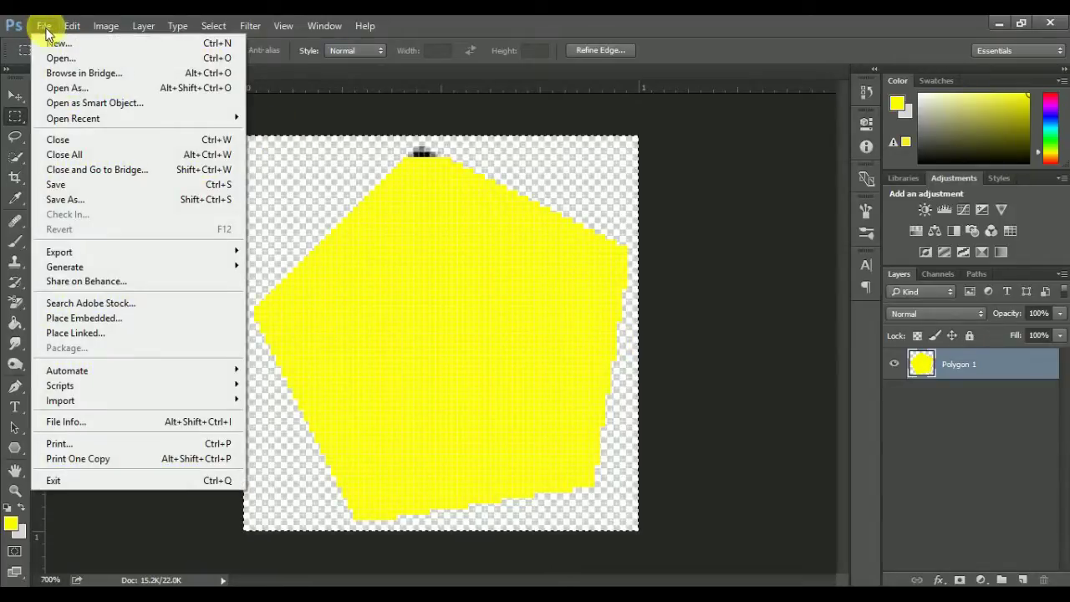
left_click(52, 42)
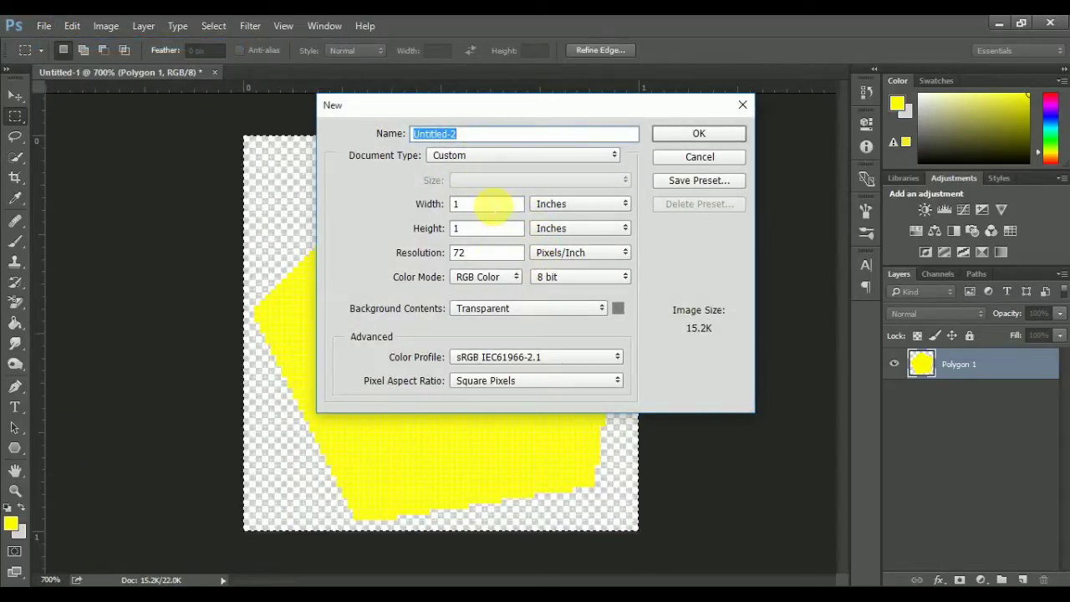
left_click(493, 204)
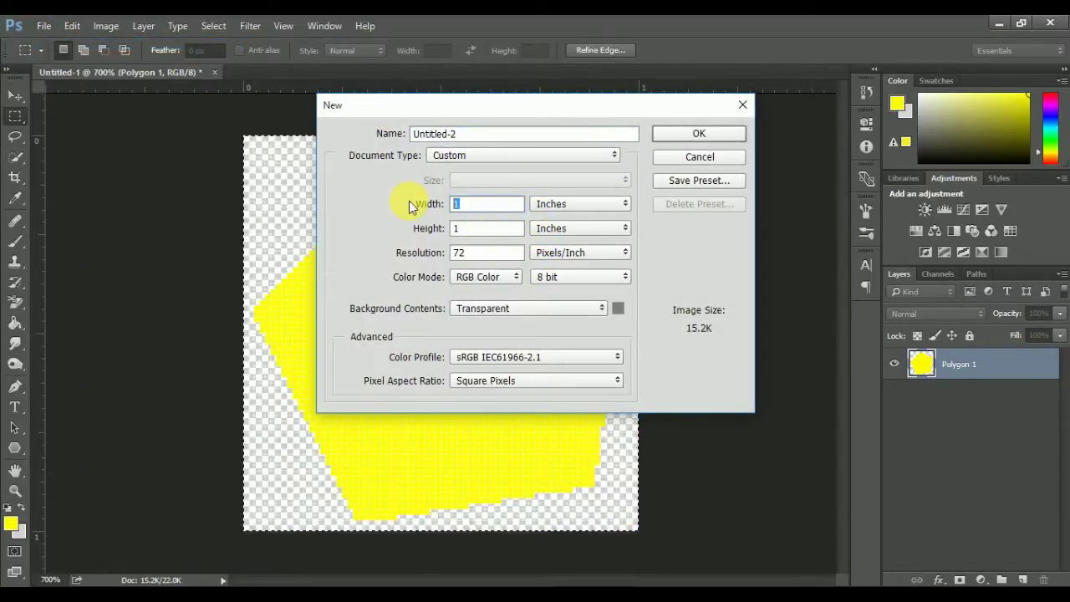
type("10")
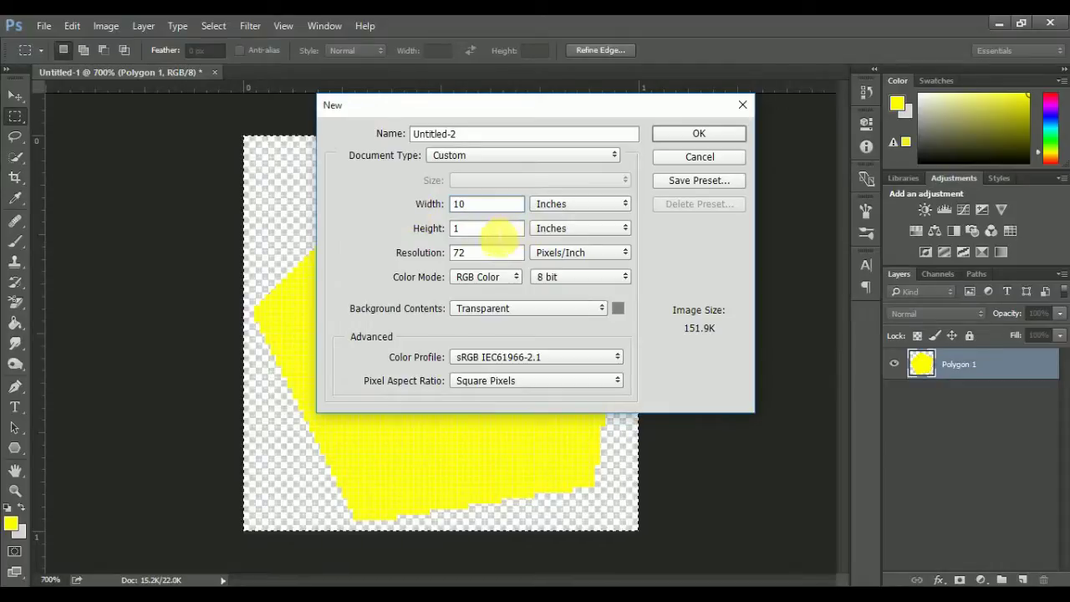
key("Tab")
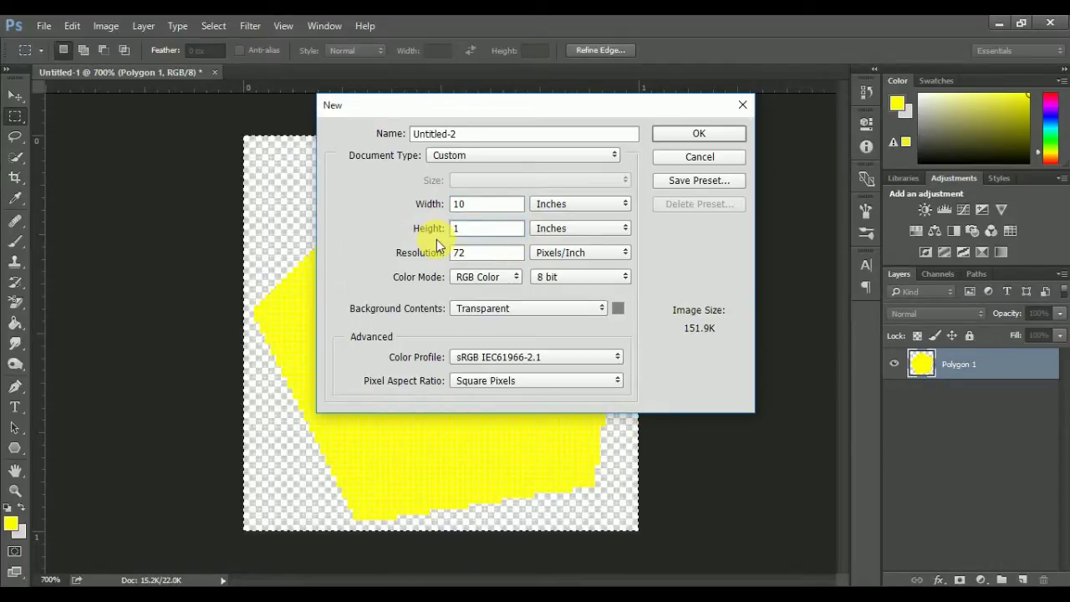
type("10")
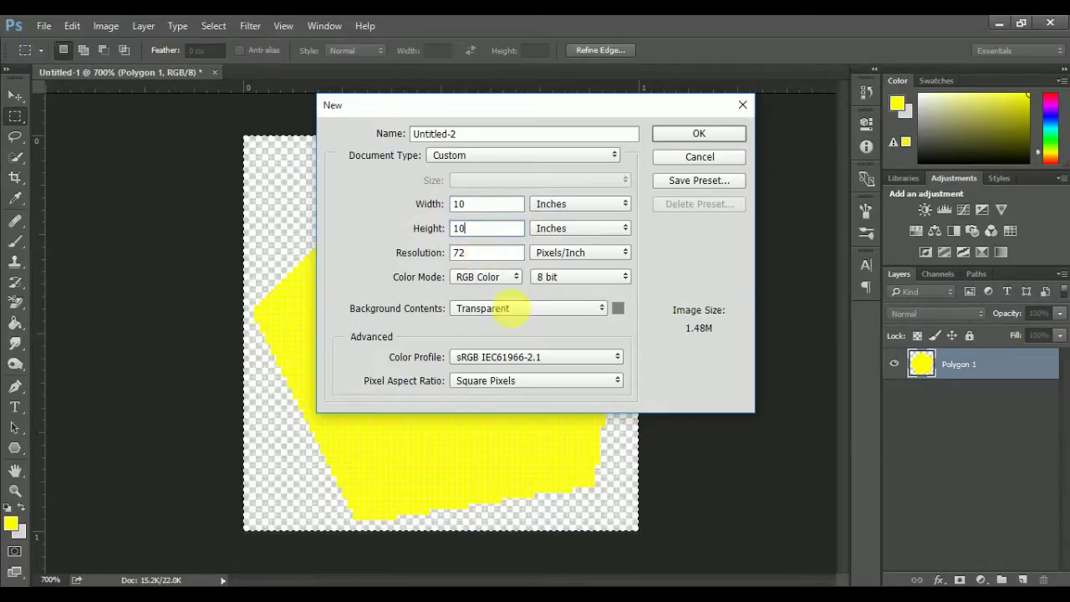
left_click(705, 136)
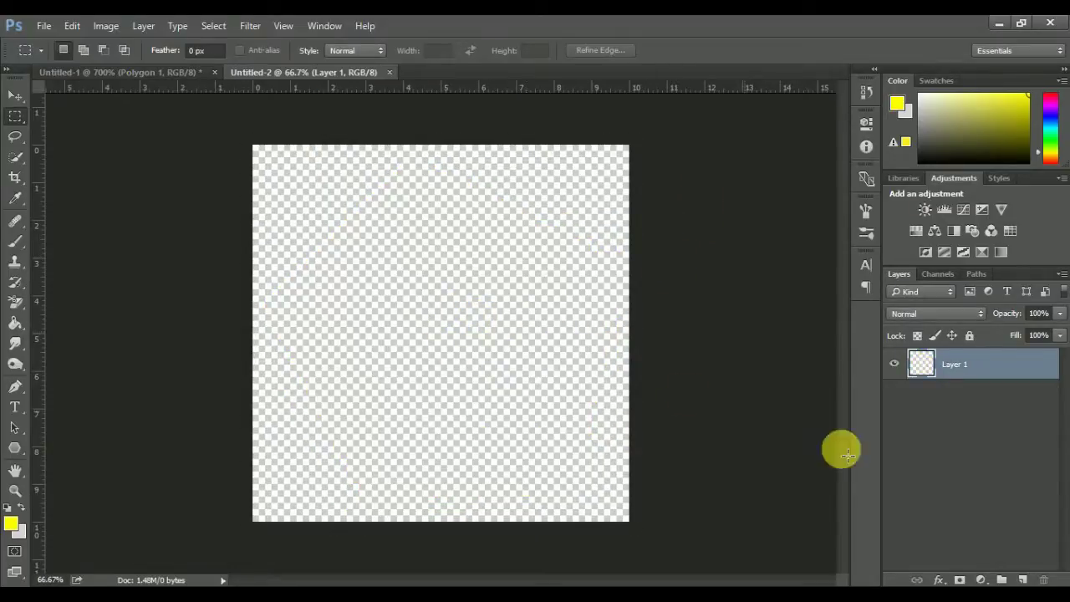
Step: Add a Pattern Fill layer of the pentagon pattern scaled to 18%
left_click(981, 579)
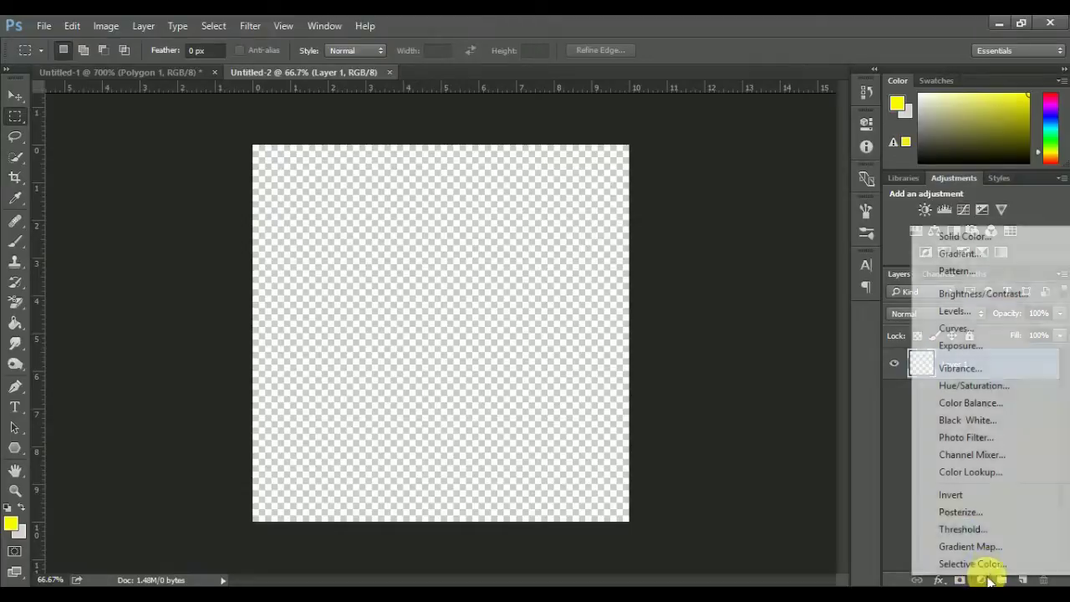
left_click(972, 273)
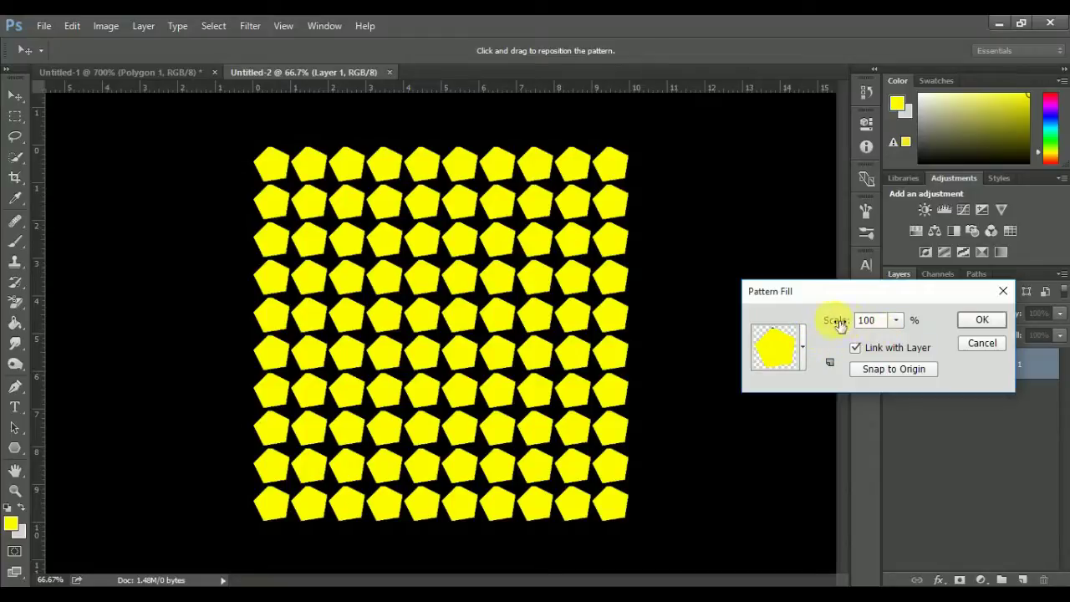
left_click_drag(854, 324, 773, 322)
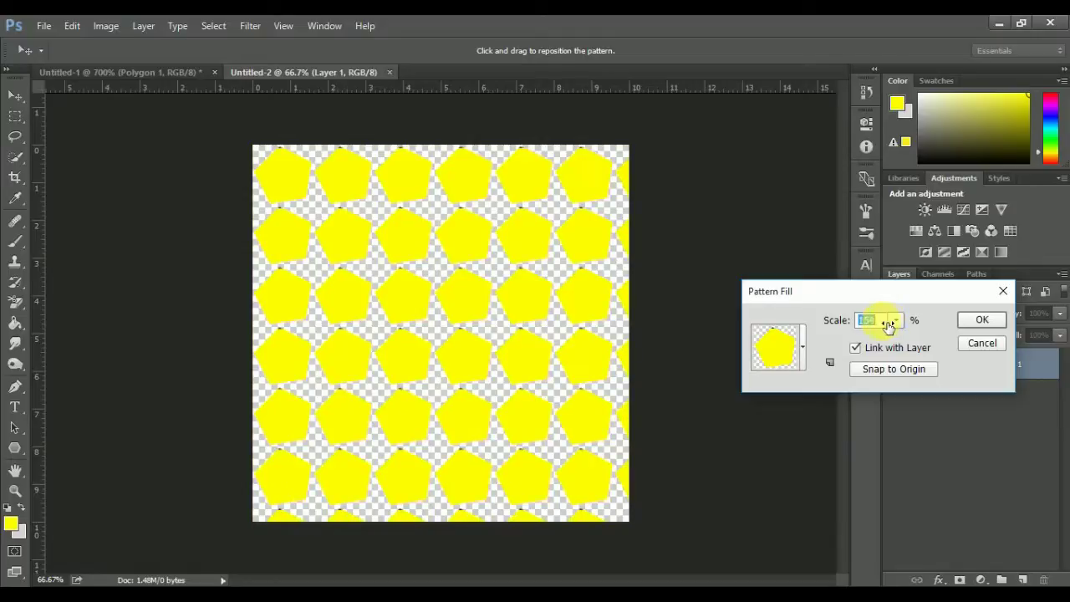
mouse_move(911, 324)
left_mouse_down()
mouse_move(934, 324)
mouse_move(787, 322)
left_mouse_up()
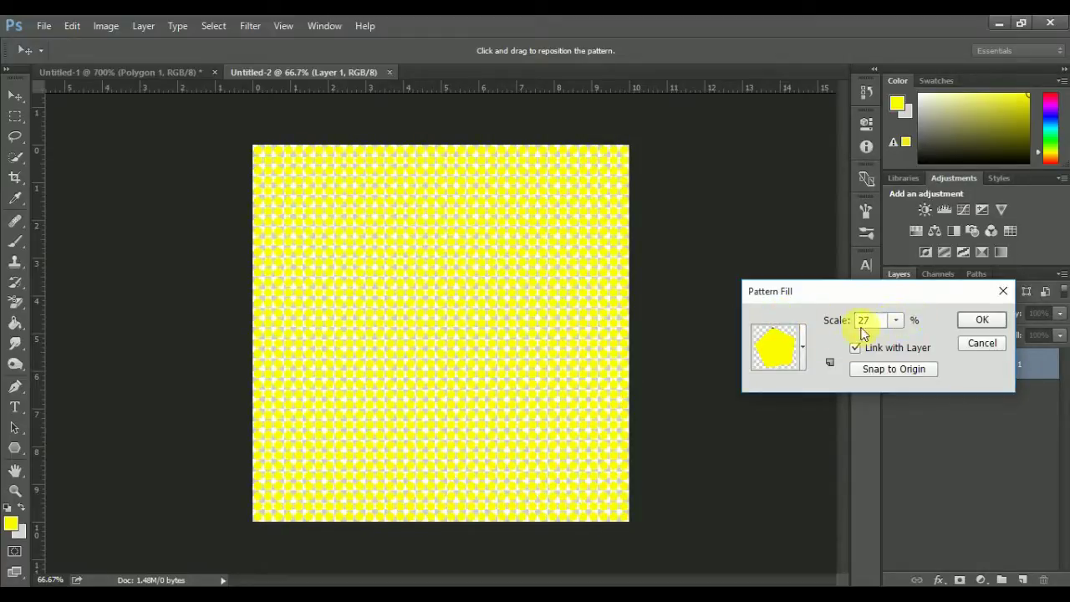
left_click_drag(840, 325, 834, 321)
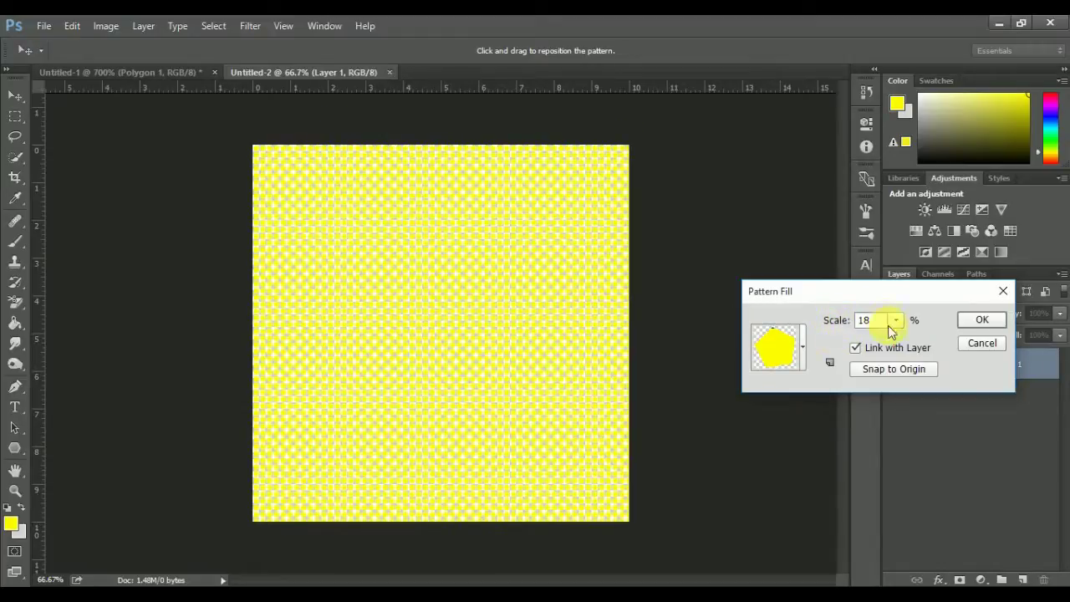
left_click(983, 321)
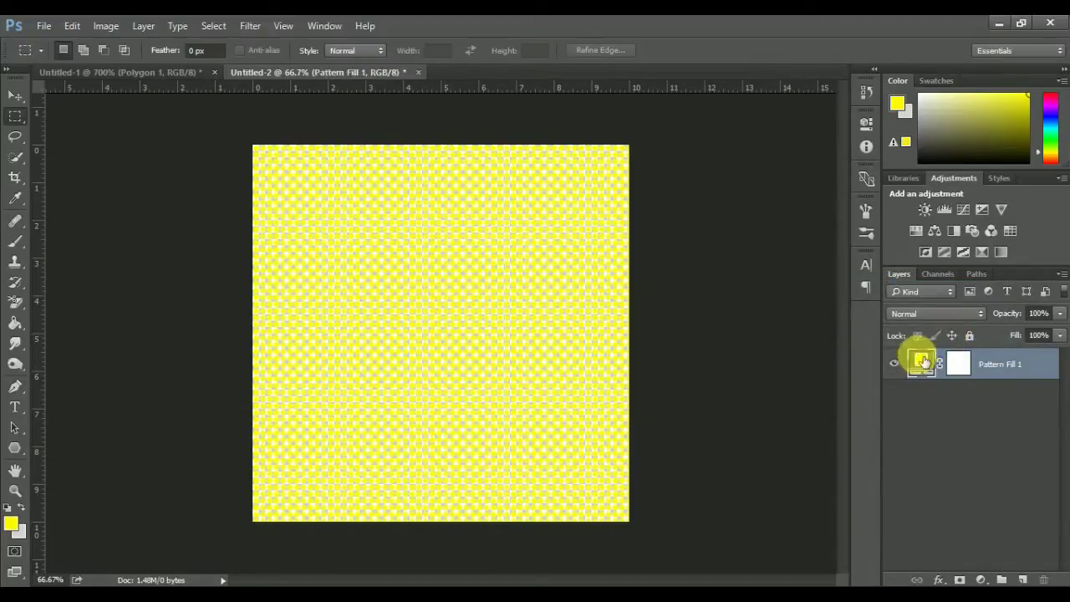
Step: Add a layer beneath Pattern Fill 1 and fill it with cyan 00d8ff
left_click(1022, 580)
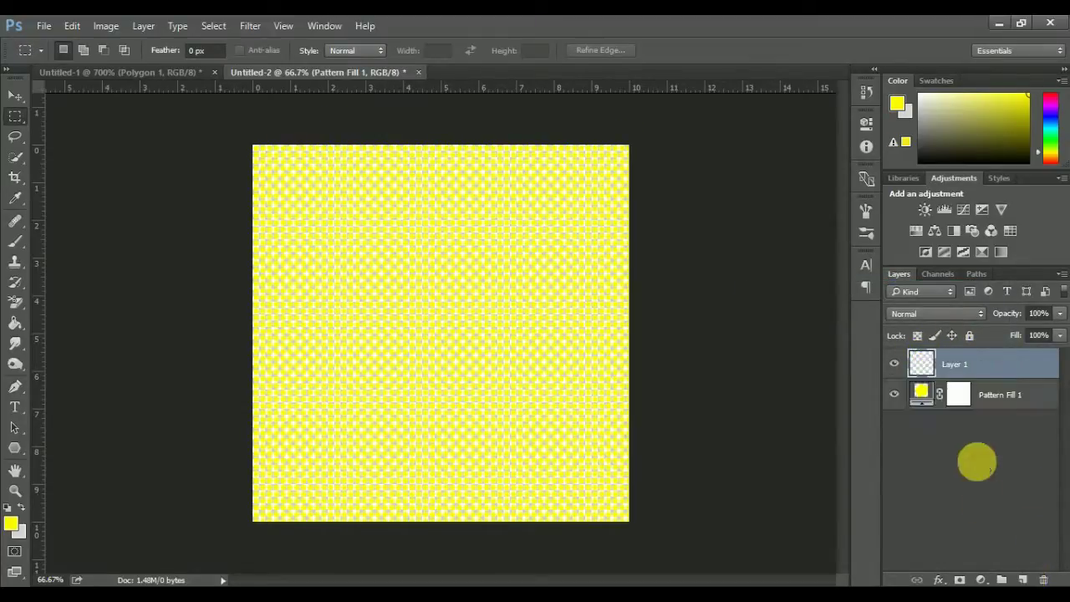
mouse_move(956, 359)
left_mouse_down()
mouse_move(1000, 405)
mouse_move(993, 400)
left_mouse_up()
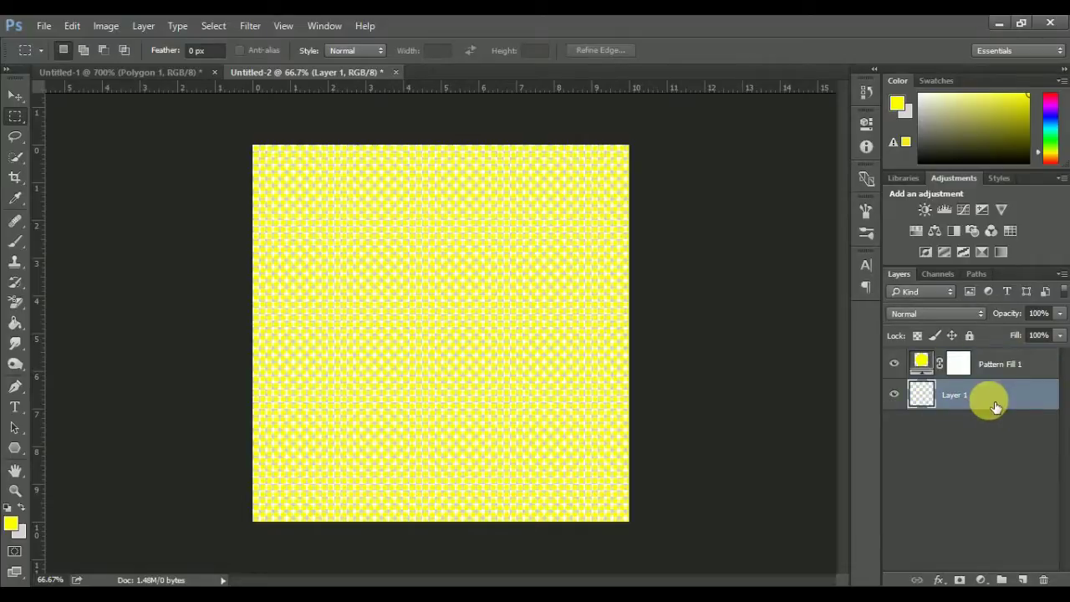
left_click(14, 524)
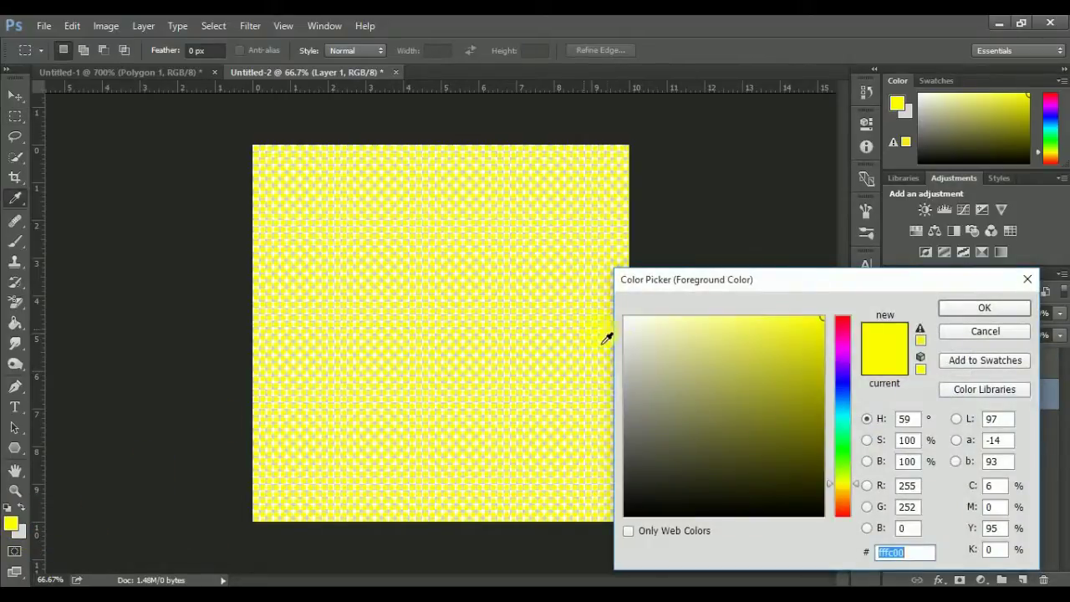
left_click(844, 410)
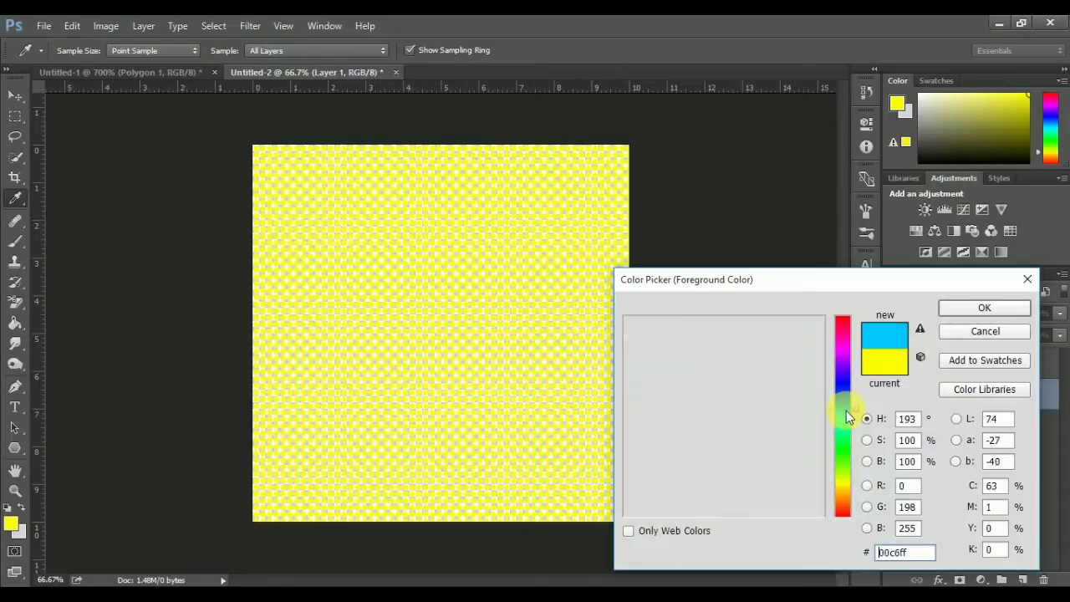
left_click(967, 311)
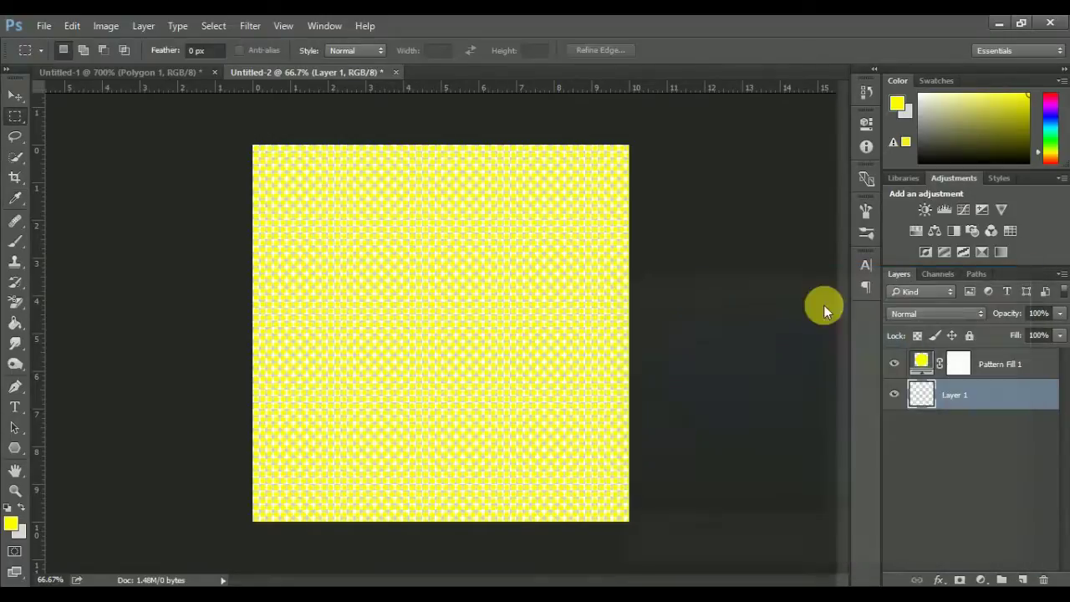
left_click(12, 321)
left_click(449, 321)
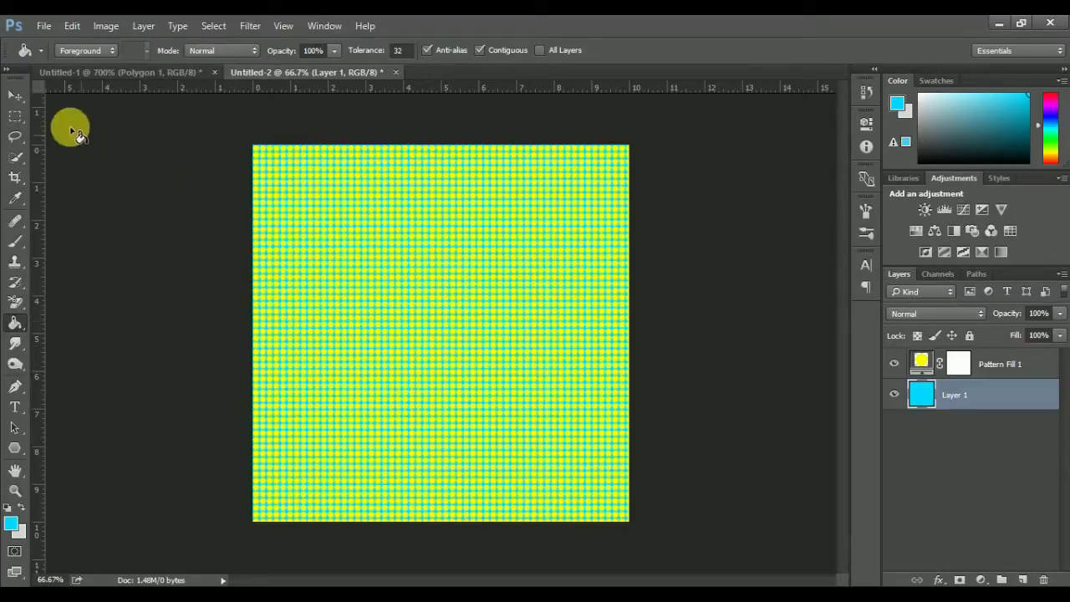
left_click(15, 95)
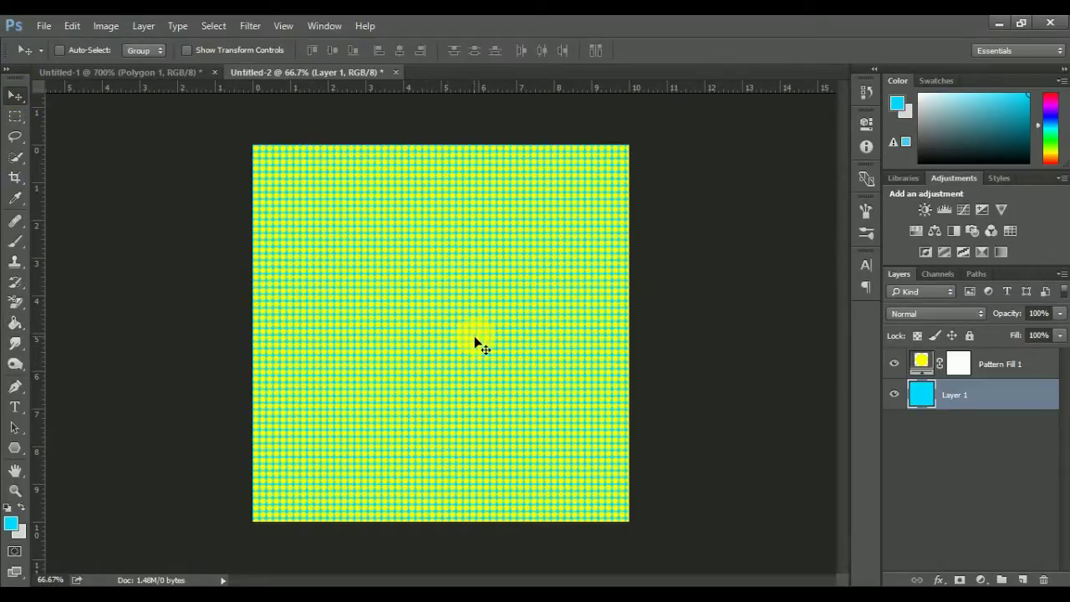
key("ctrl+plus")
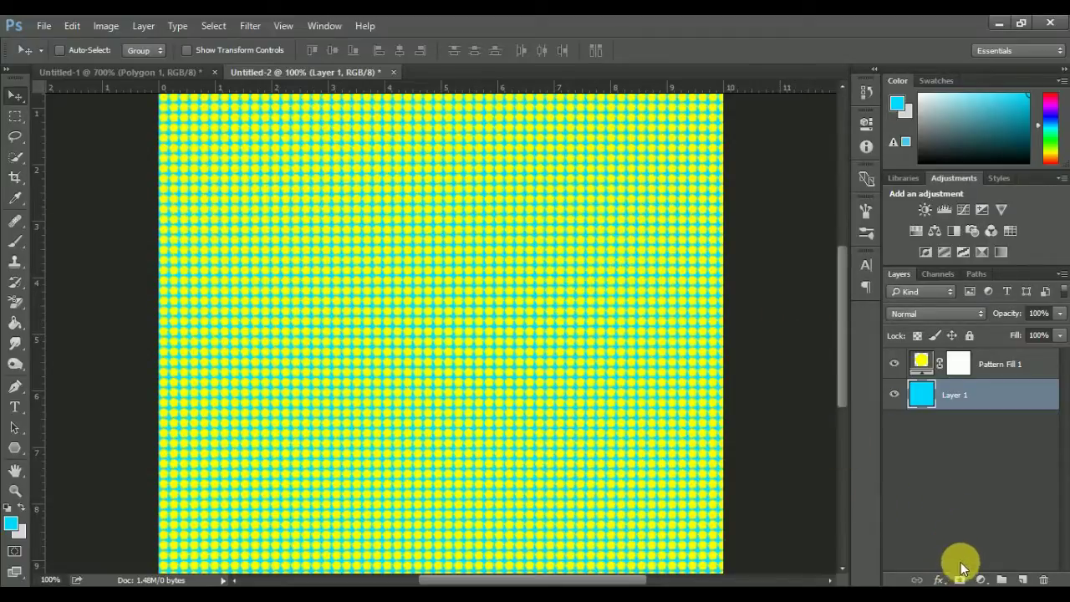
key("ctrl+minus")
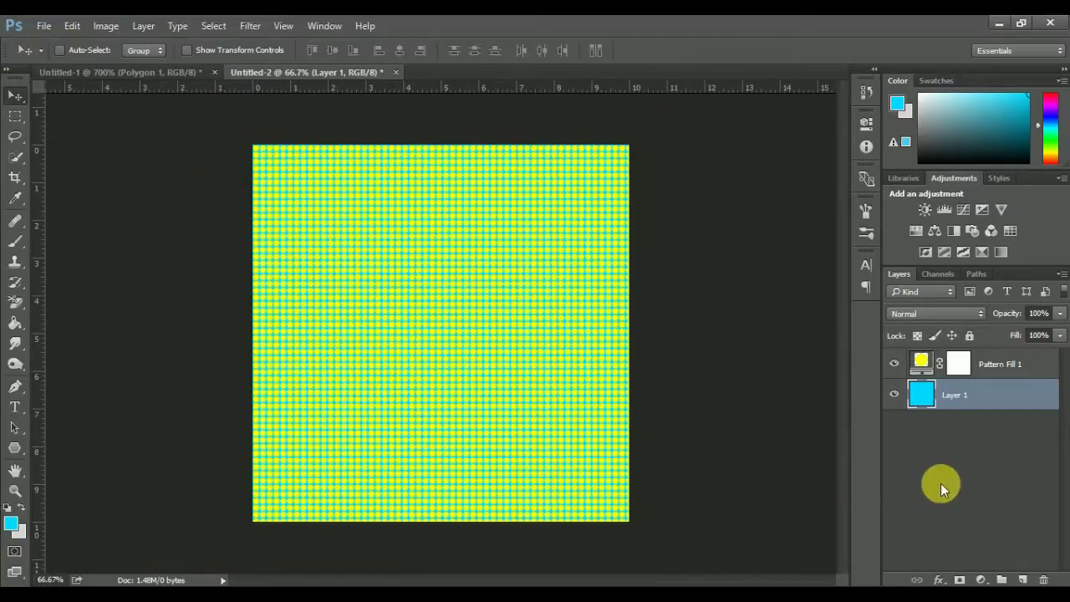
left_click(982, 580)
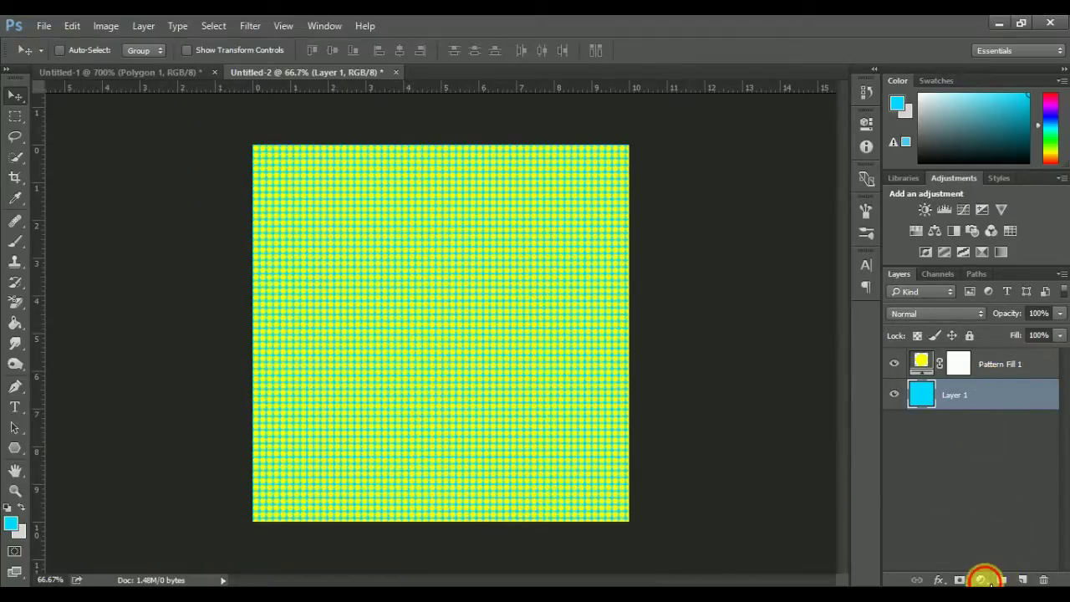
left_click(979, 271)
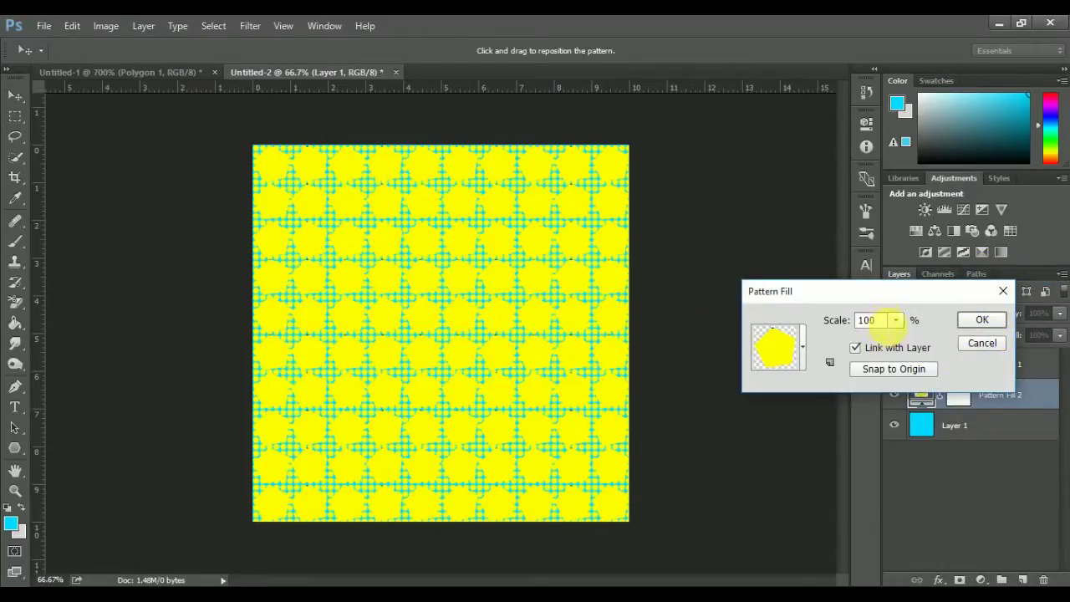
left_click_drag(895, 320, 930, 346)
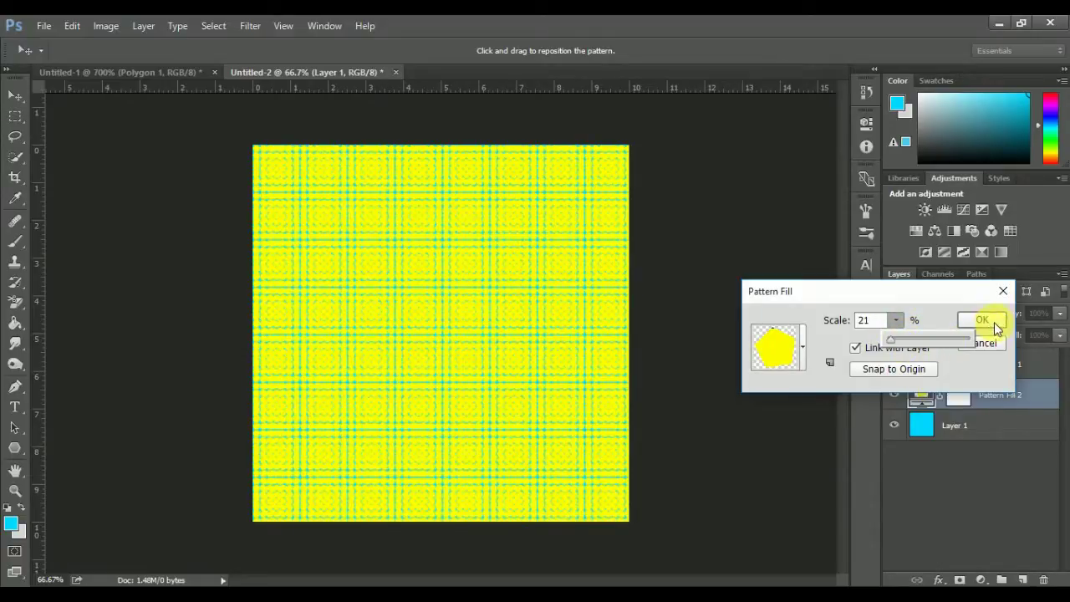
left_click(982, 341)
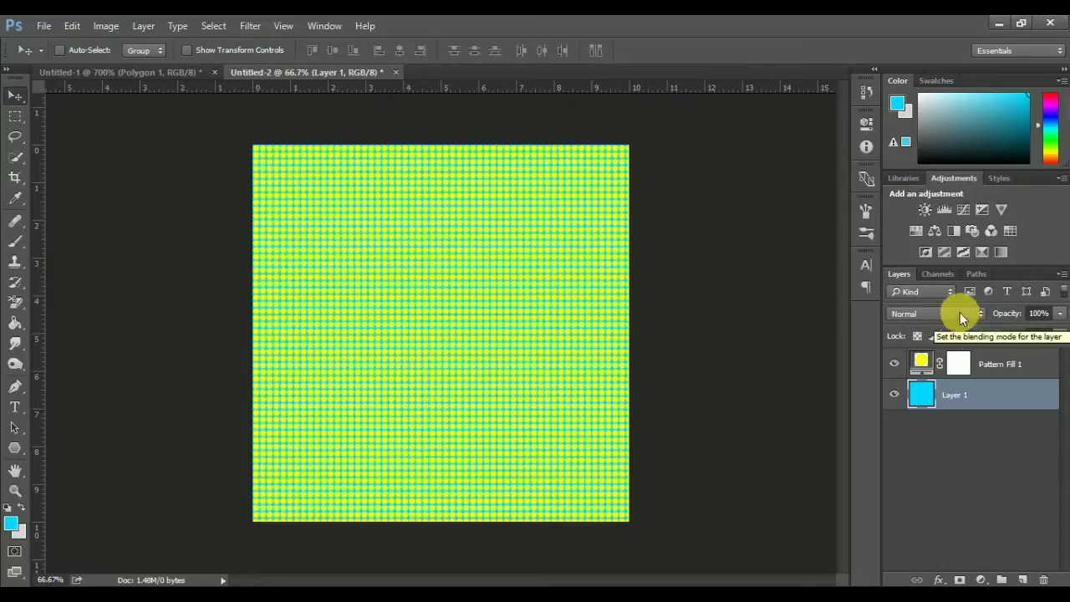
left_click(929, 365)
double_click(930, 364)
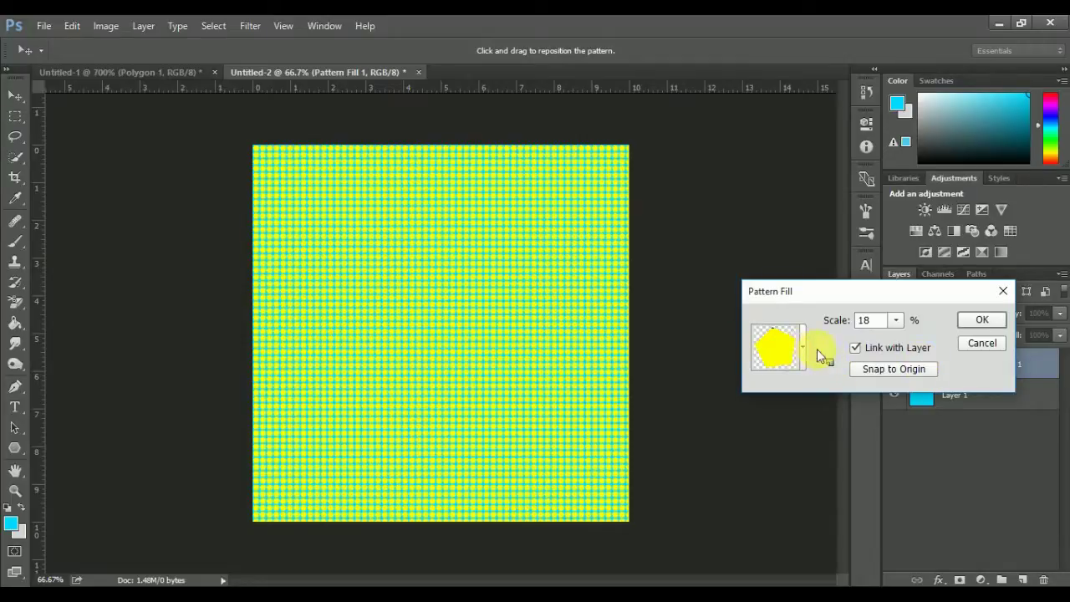
left_click(802, 355)
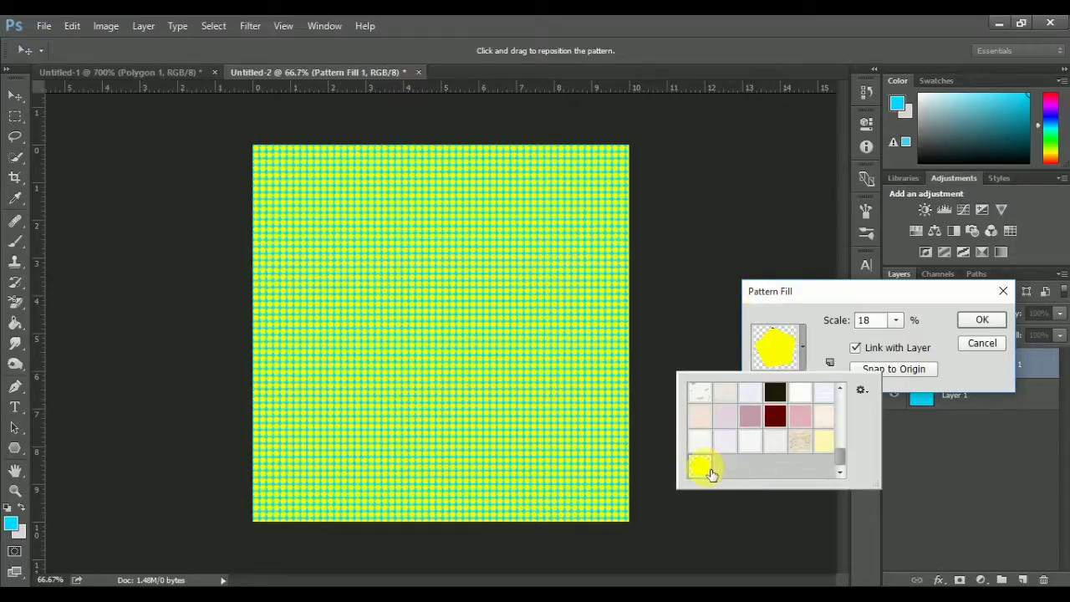
left_click(754, 444)
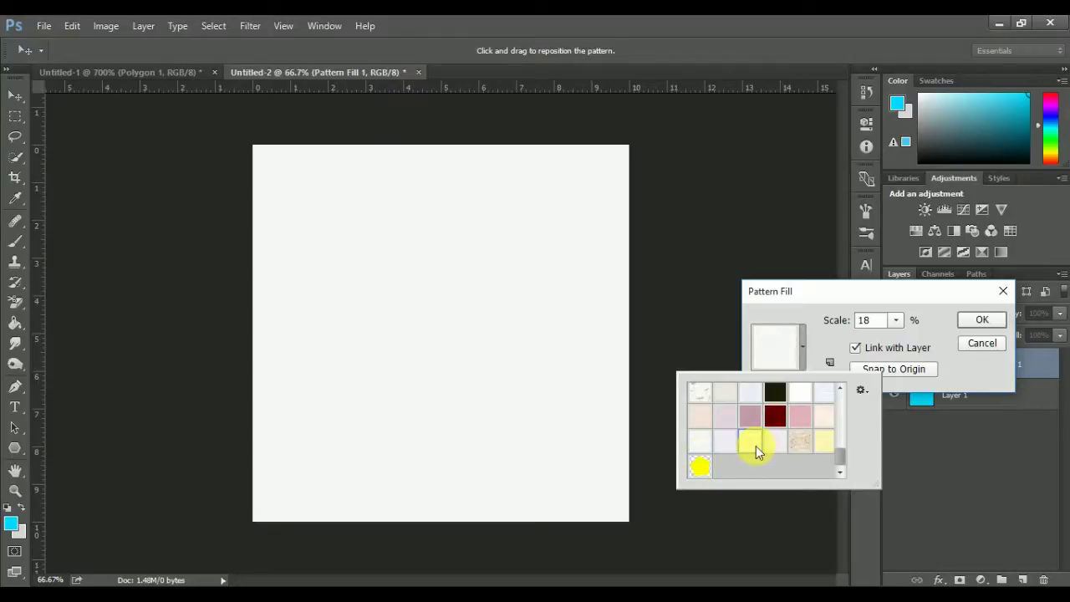
left_click(801, 448)
left_click(823, 443)
left_click(799, 415)
left_click(774, 415)
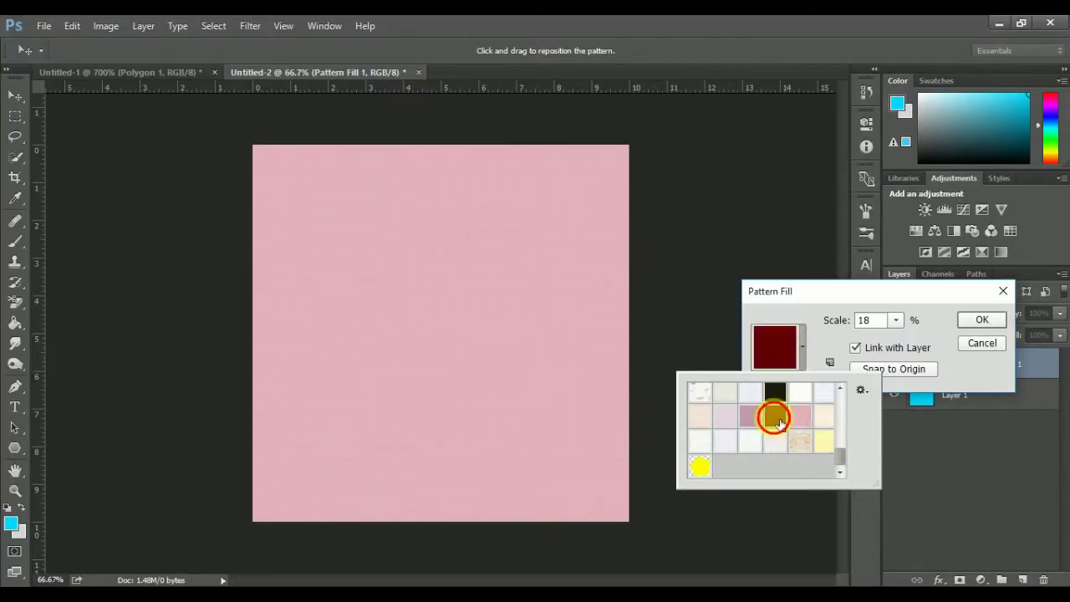
left_click(701, 466)
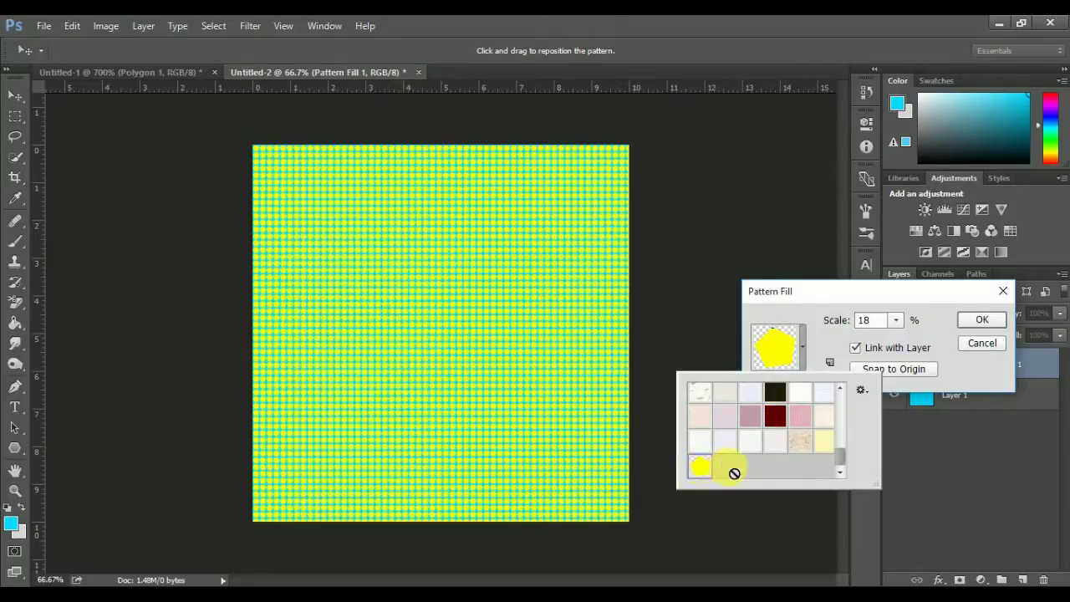
left_click(981, 323)
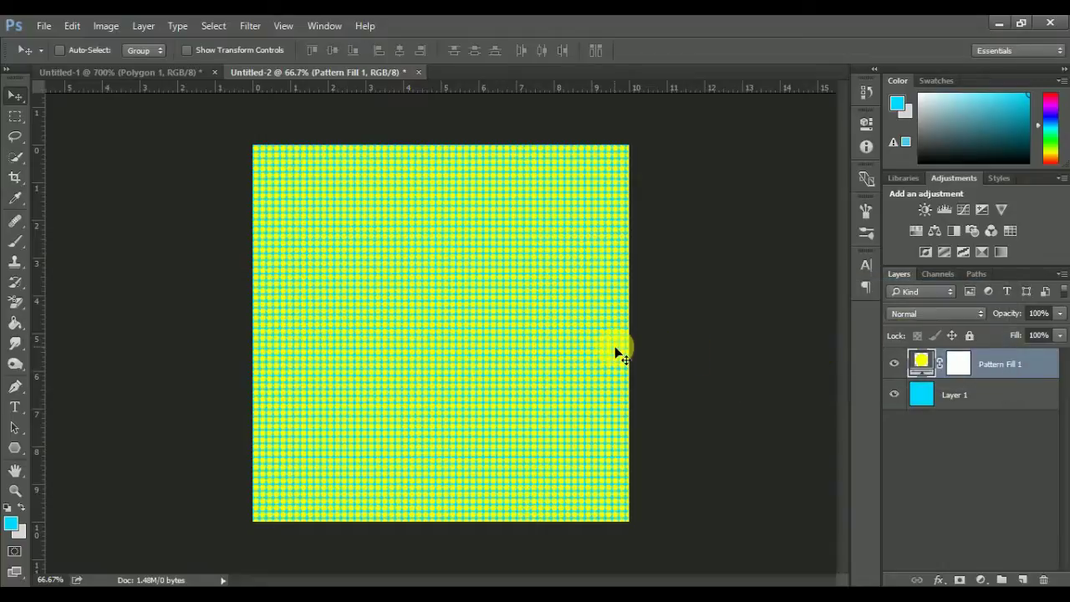
key("ctrl+plus")
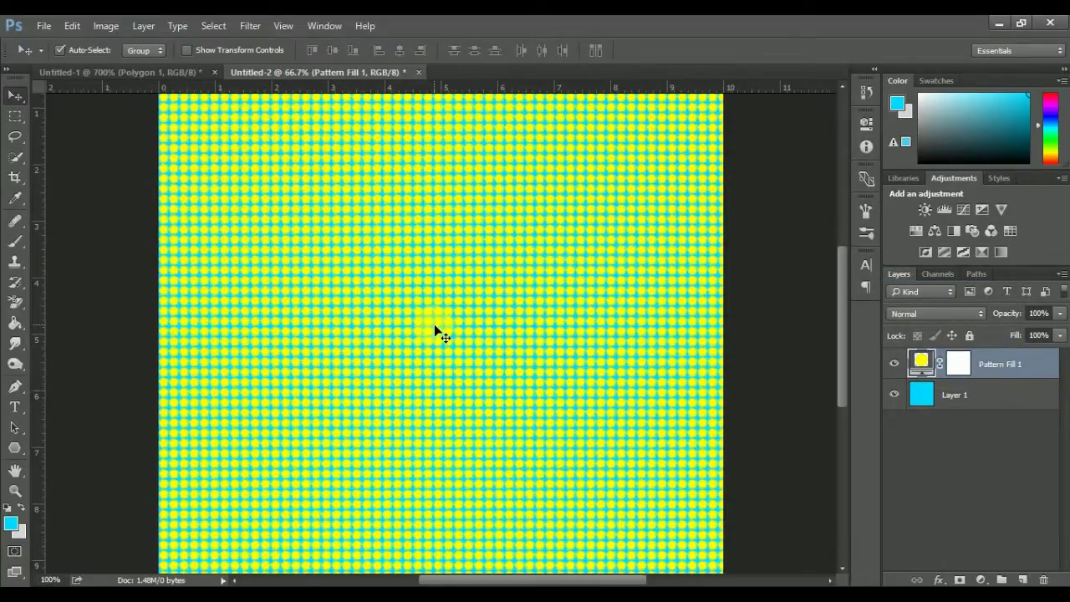
Step: Save the image to the Desktop as a JPEG named 'New Patterns Making'
left_click(42, 25)
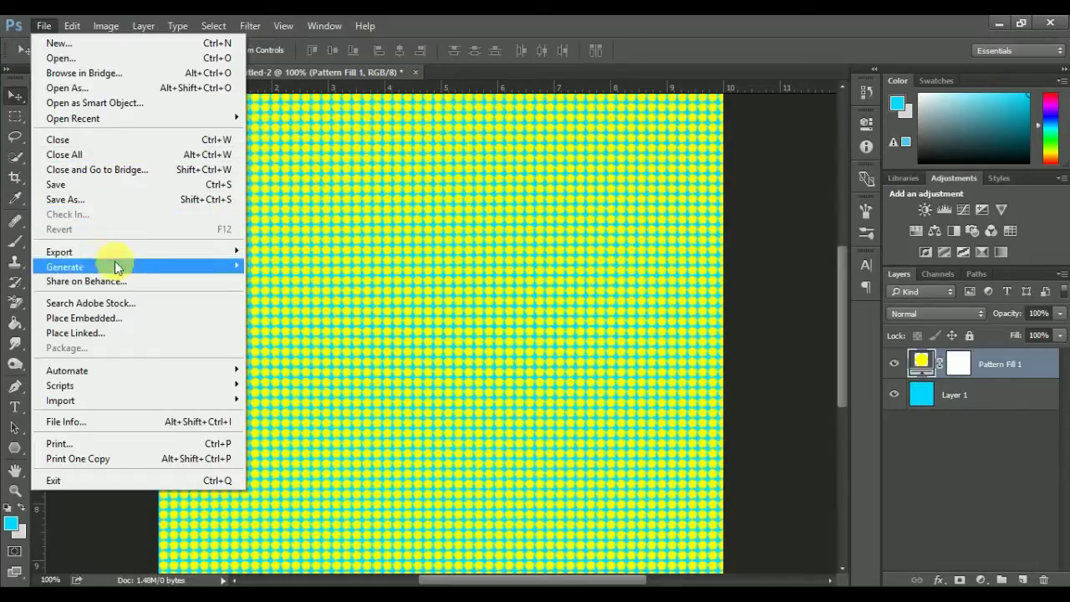
left_click(132, 202)
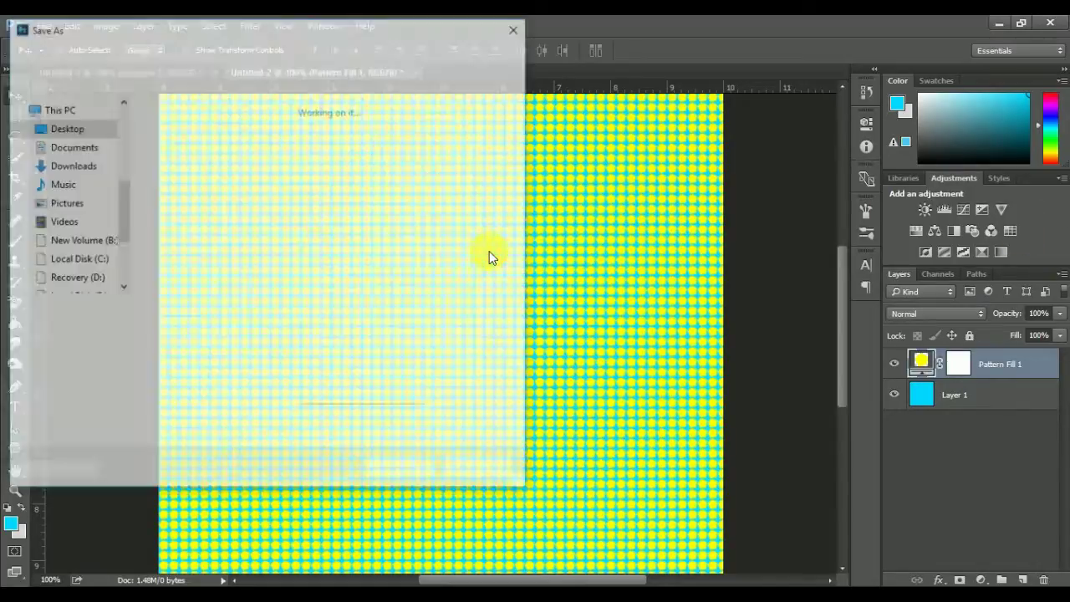
type("N")
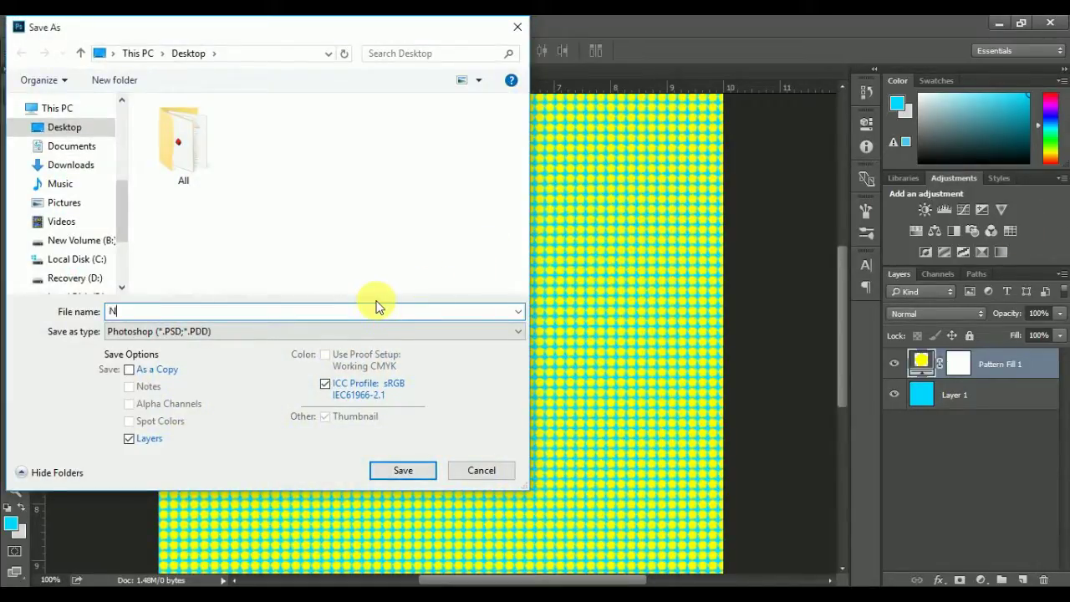
type("ew Patterns ")
type("Making")
left_click(289, 331)
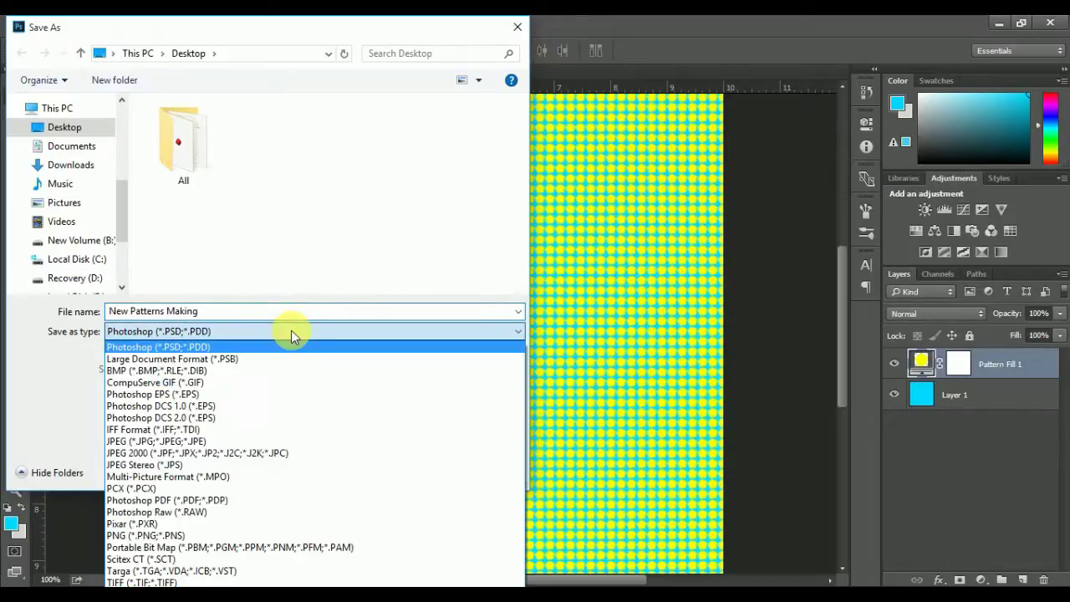
left_click(272, 440)
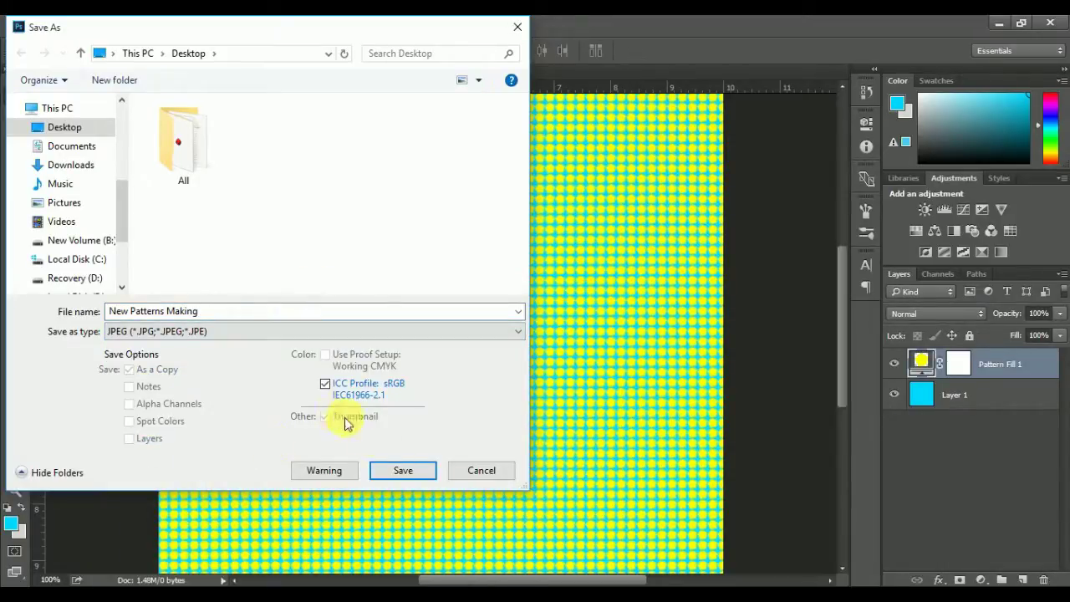
left_click(412, 471)
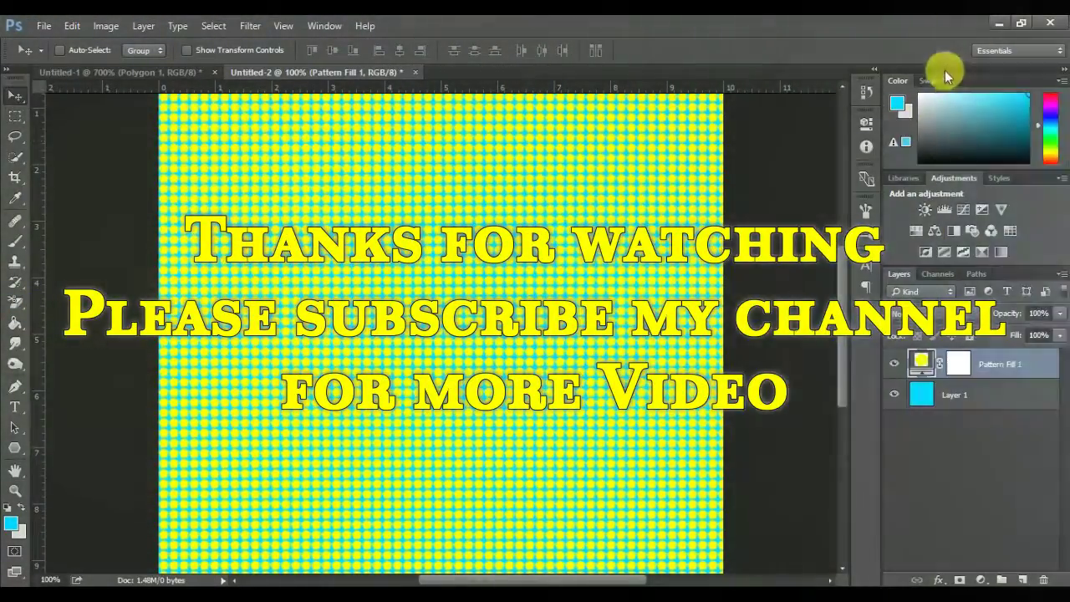
Step: Minimize Photoshop to reveal the saved 'New Patterns Making' JPEG on the desktop
left_click(994, 26)
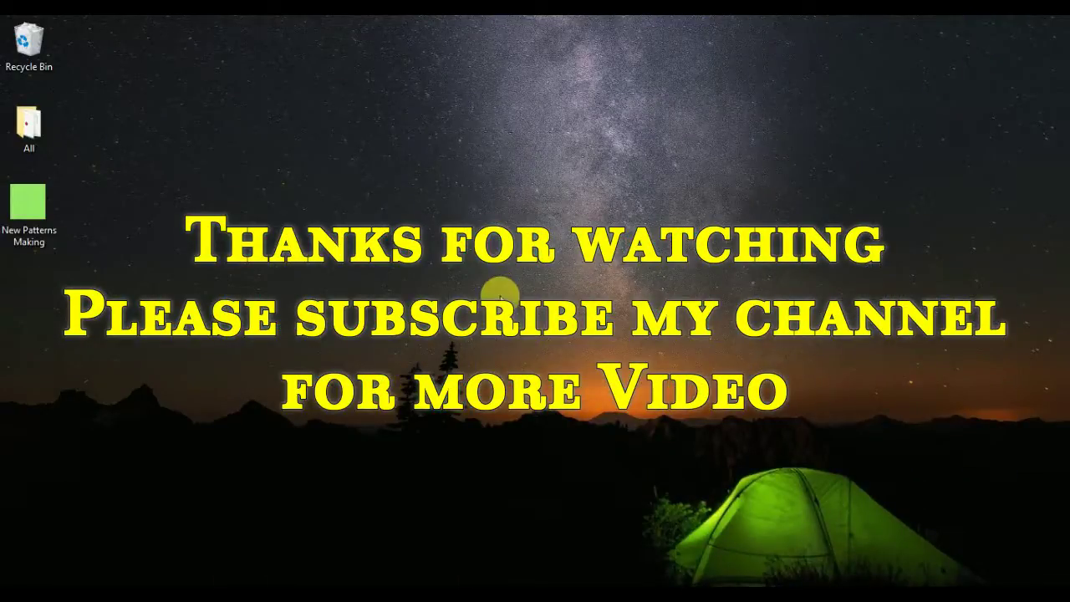